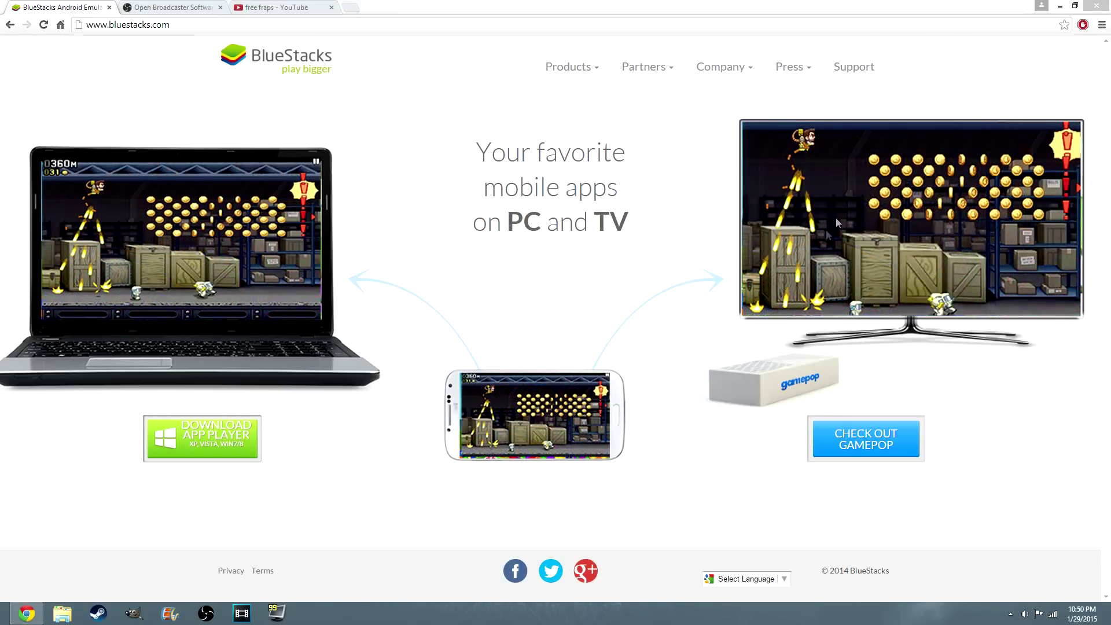
Minimize Chrome showing the BlueStacks website, briefly restoring it, so the Windows 8 desktop is visible
{"action": "left_click", "coordinate": [1060, 6]}
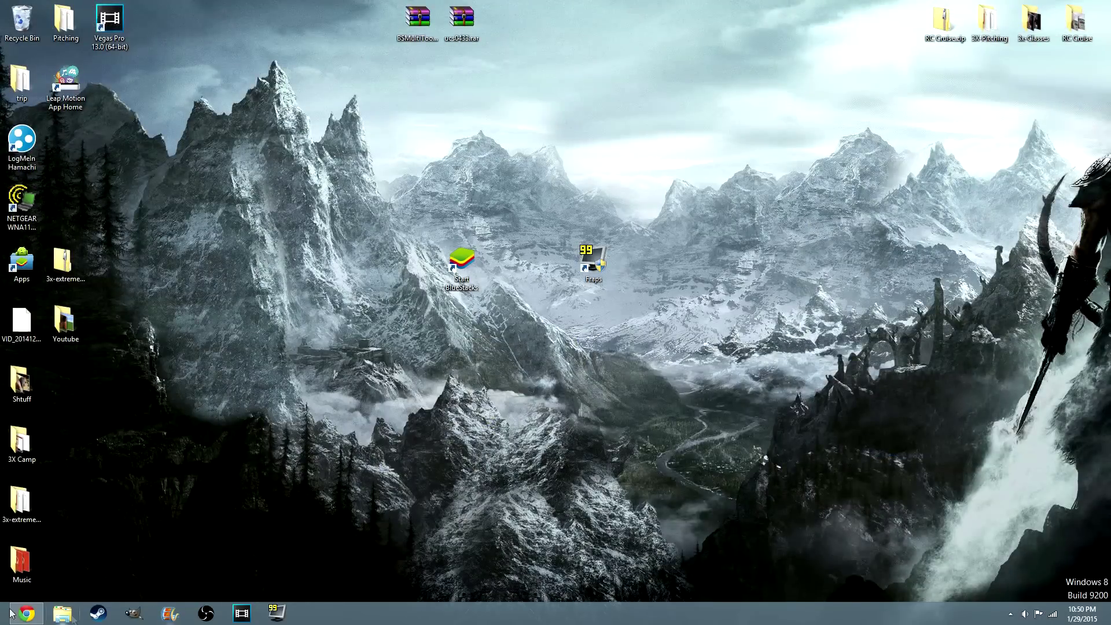
{"action": "left_click", "coordinate": [17, 612]}
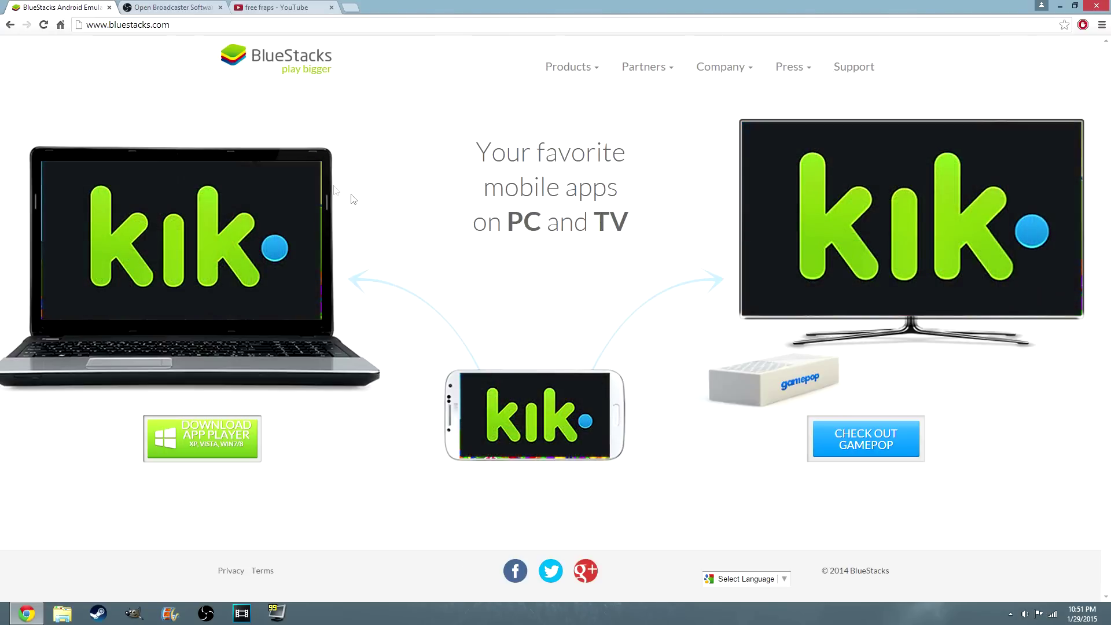
{"action": "left_click", "coordinate": [1060, 6]}
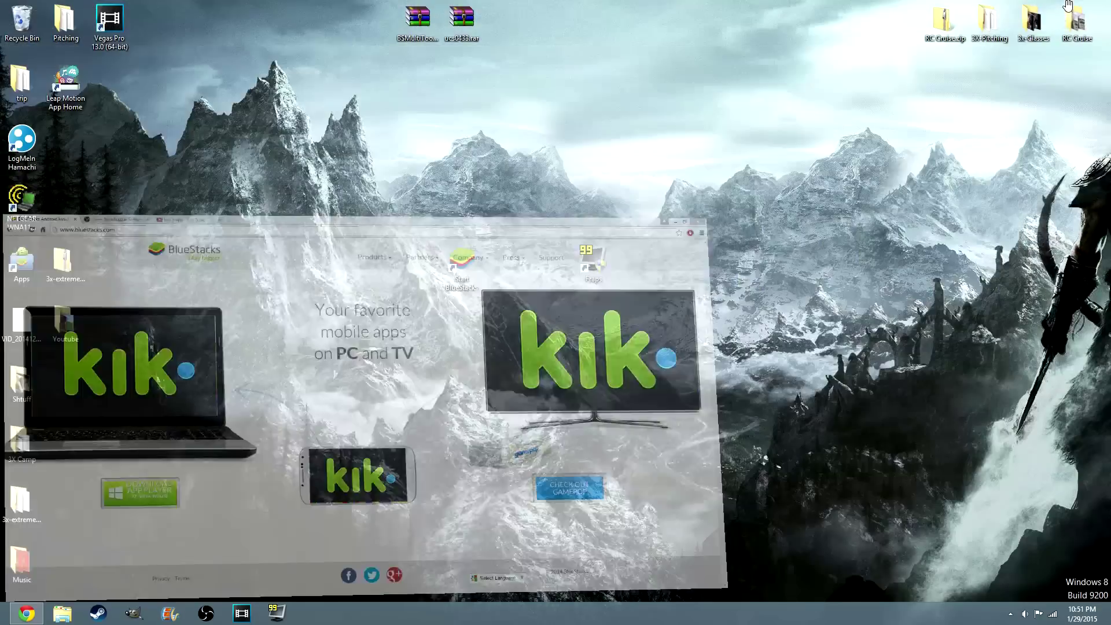
Start the BlueStacks App Player installer download in Chrome, cancel it, and minimize the browser
{"action": "left_click", "coordinate": [26, 613]}
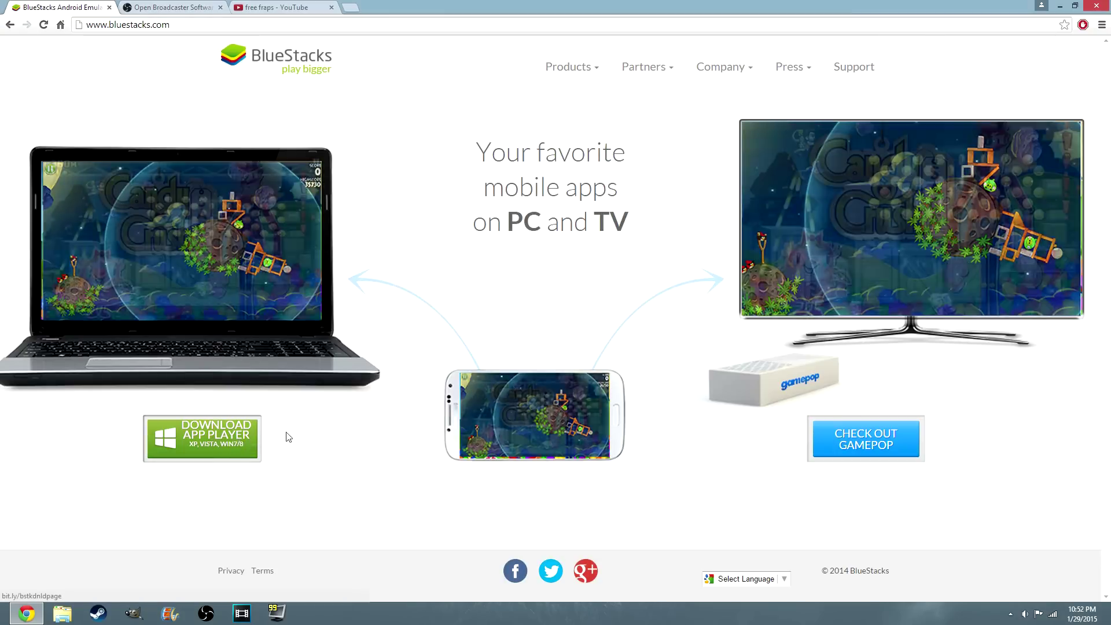
{"action": "left_click", "coordinate": [186, 444]}
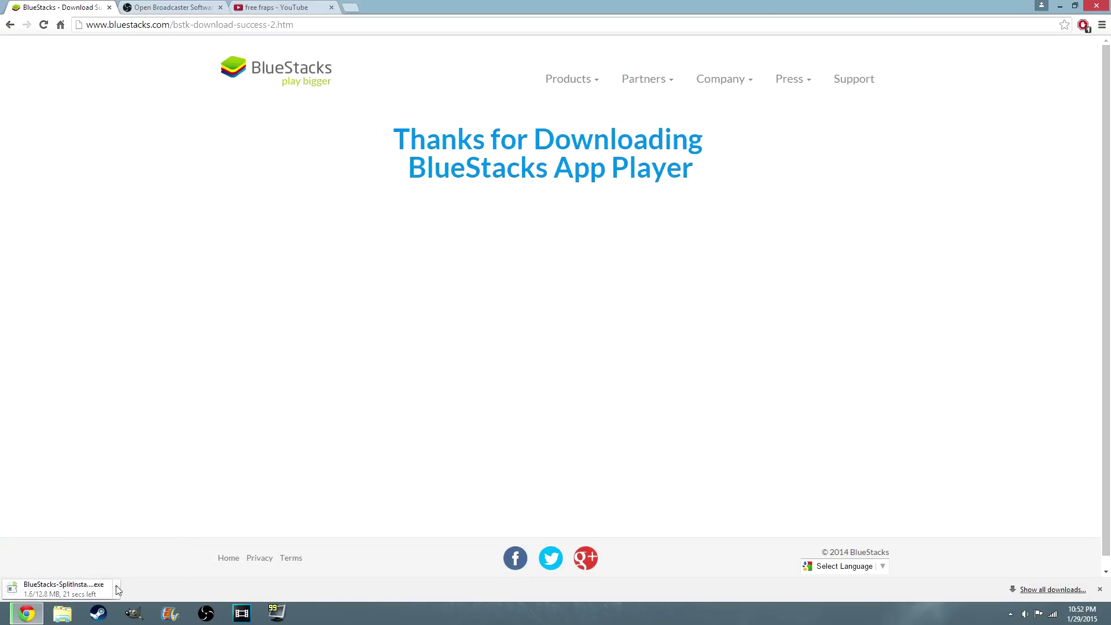
{"action": "left_click", "coordinate": [117, 588]}
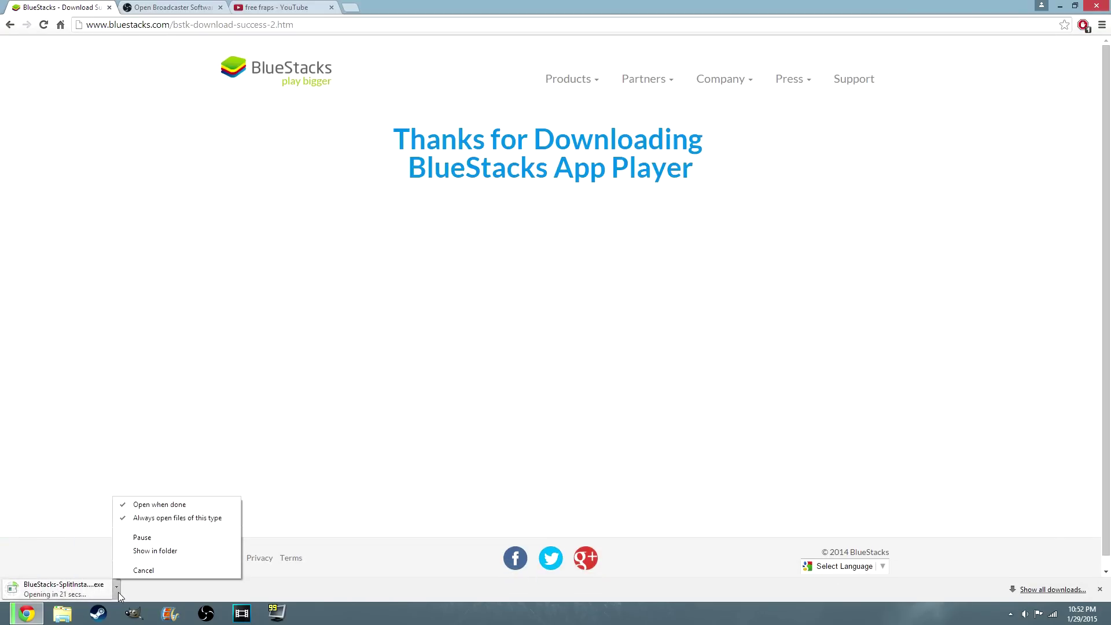
{"action": "left_click", "coordinate": [133, 571]}
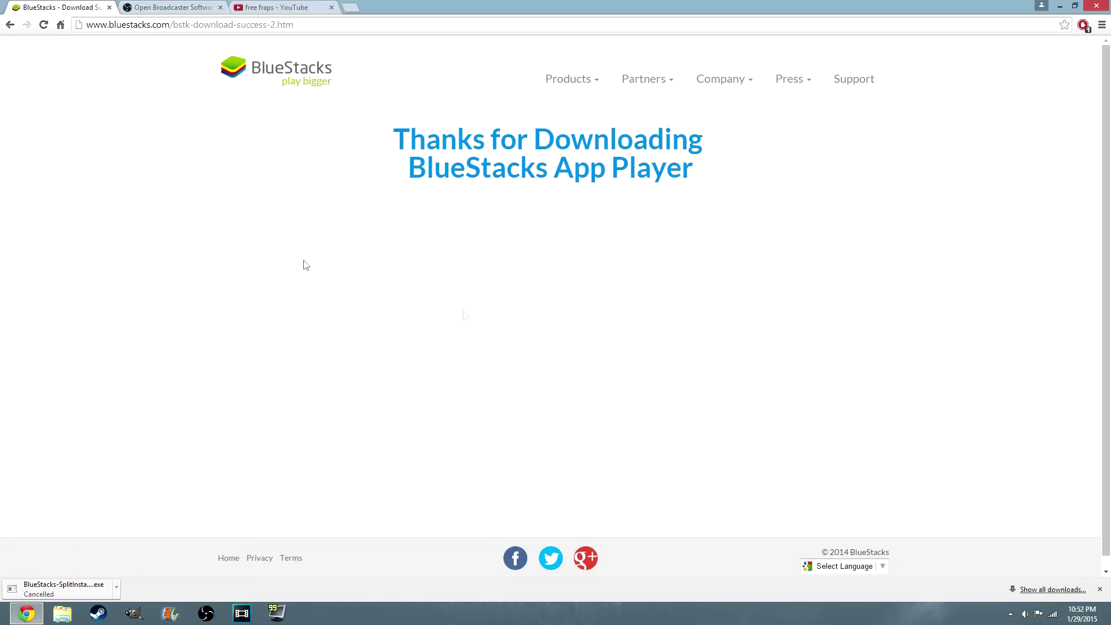
{"action": "left_click", "coordinate": [1060, 6]}
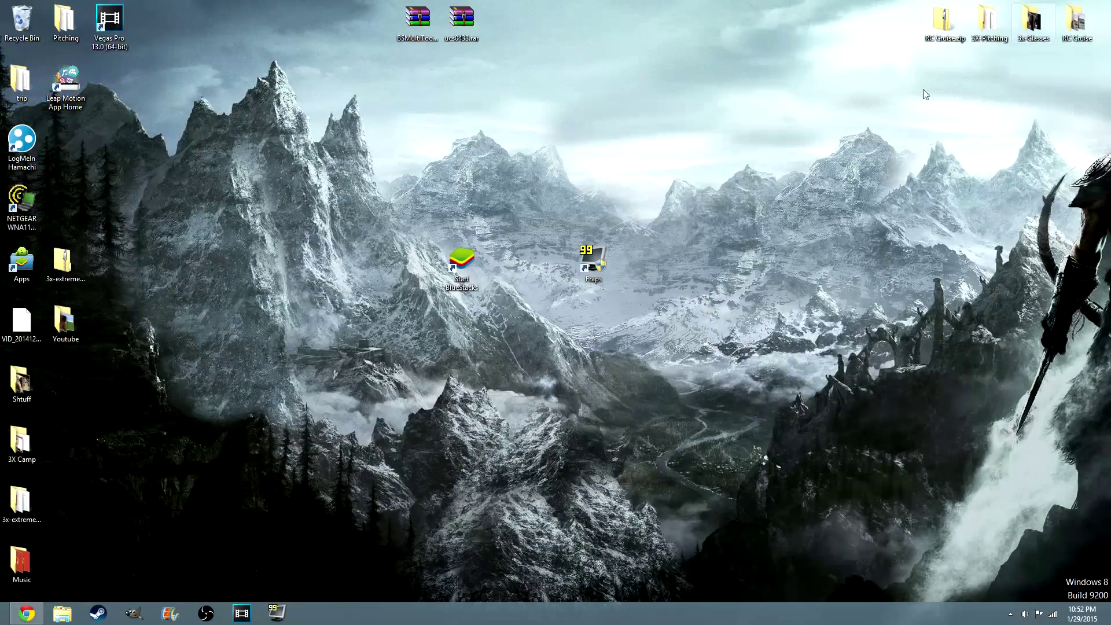
Group the Start BlueStacks and Apps shortcuts at the top centre and run BlueStacks as administrator
{"action": "left_click_drag", "start_coordinate": [447, 288], "coordinate": [590, 88]}
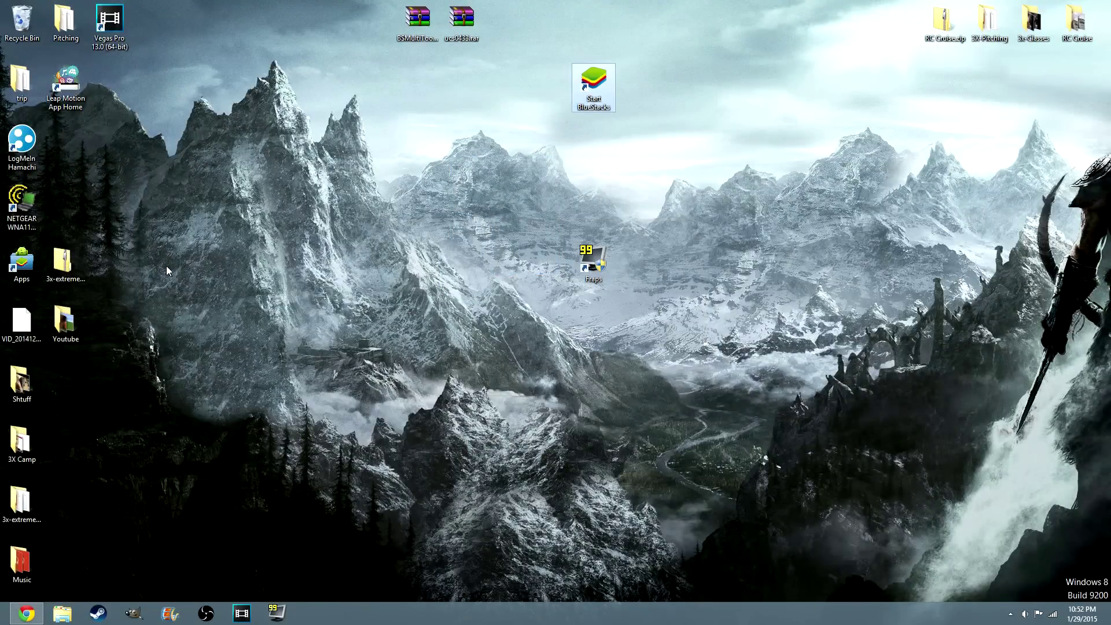
{"action": "left_click_drag", "start_coordinate": [5, 250], "coordinate": [620, 73]}
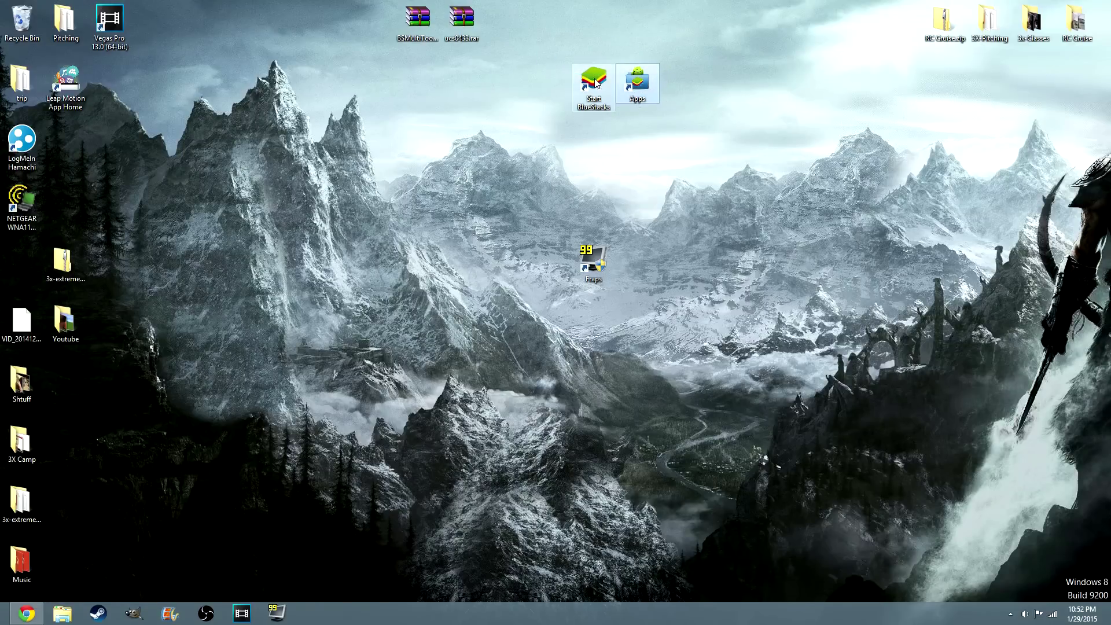
{"action": "left_click_drag", "start_coordinate": [596, 83], "coordinate": [580, 95]}
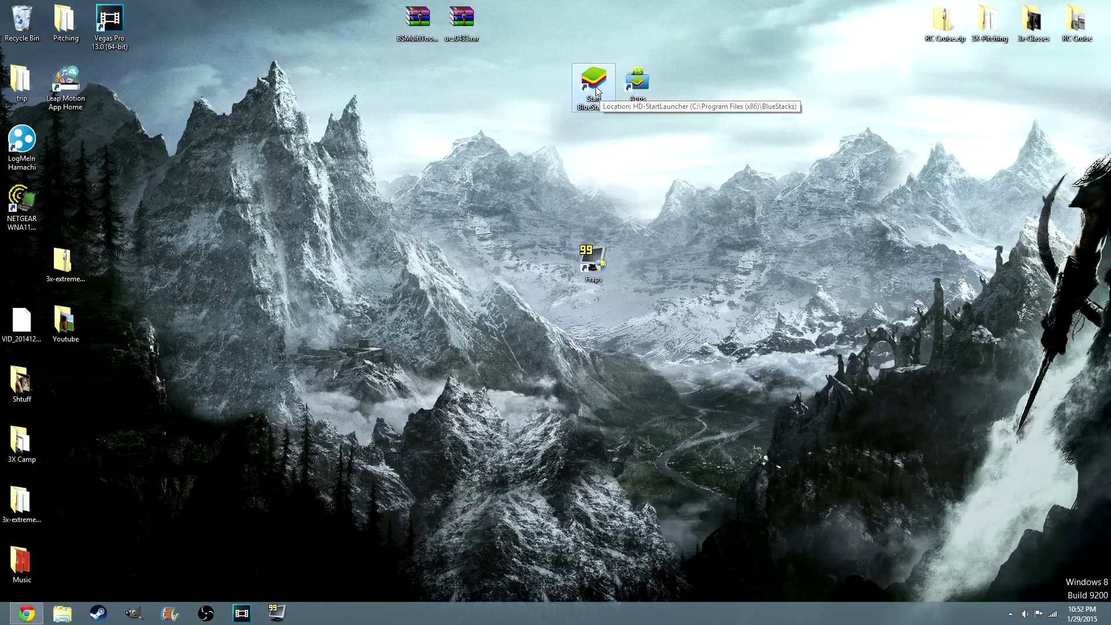
{"action": "right_click", "coordinate": [597, 90]}
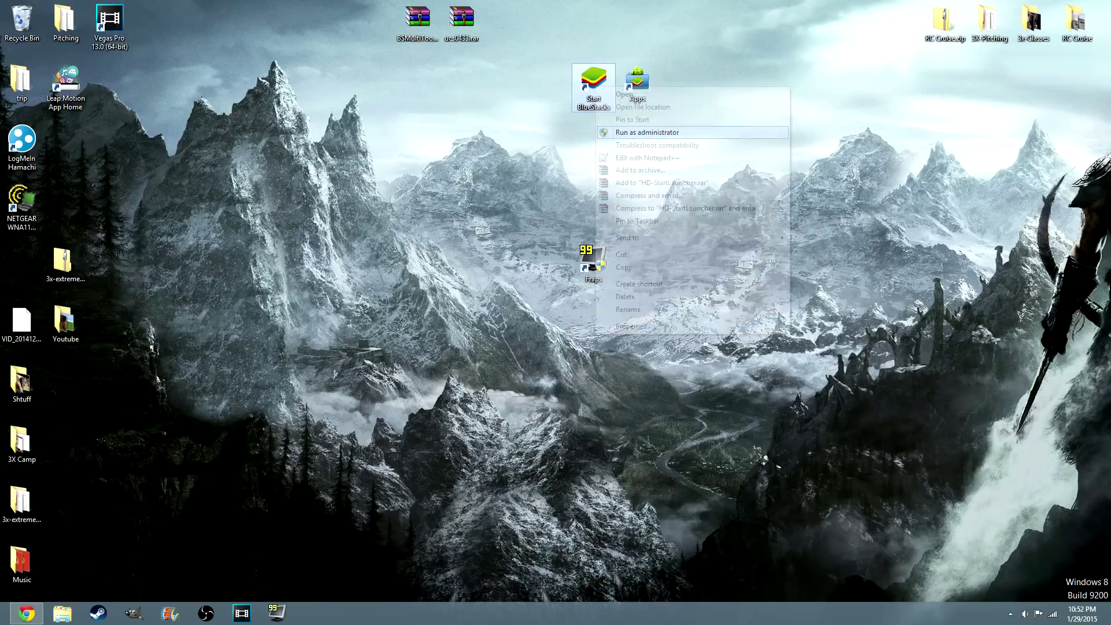
{"action": "left_click", "coordinate": [646, 132]}
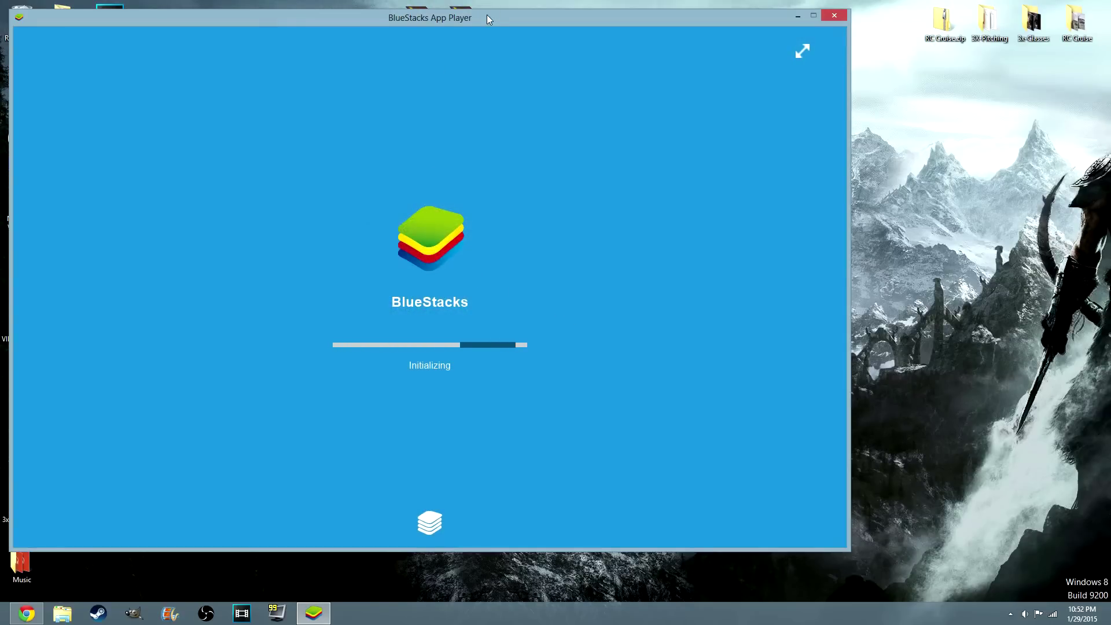
Move the BlueStacks window up and to the right, toggling full screen on and back off
{"action": "left_click_drag", "start_coordinate": [487, 16], "coordinate": [573, 29]}
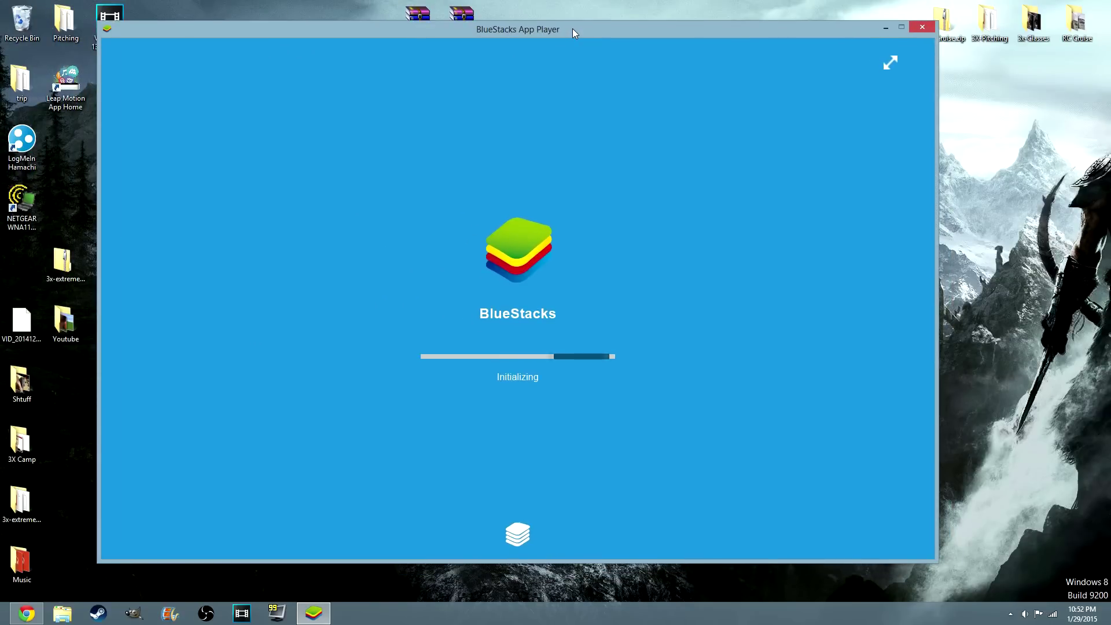
{"action": "left_click", "coordinate": [890, 63]}
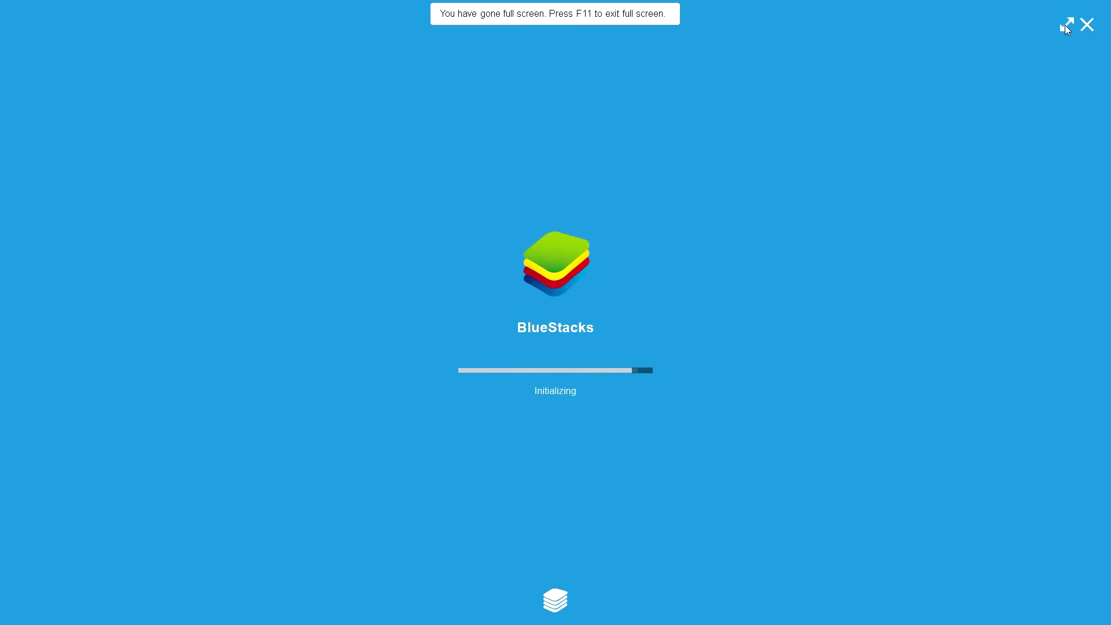
{"action": "left_click", "coordinate": [1066, 26]}
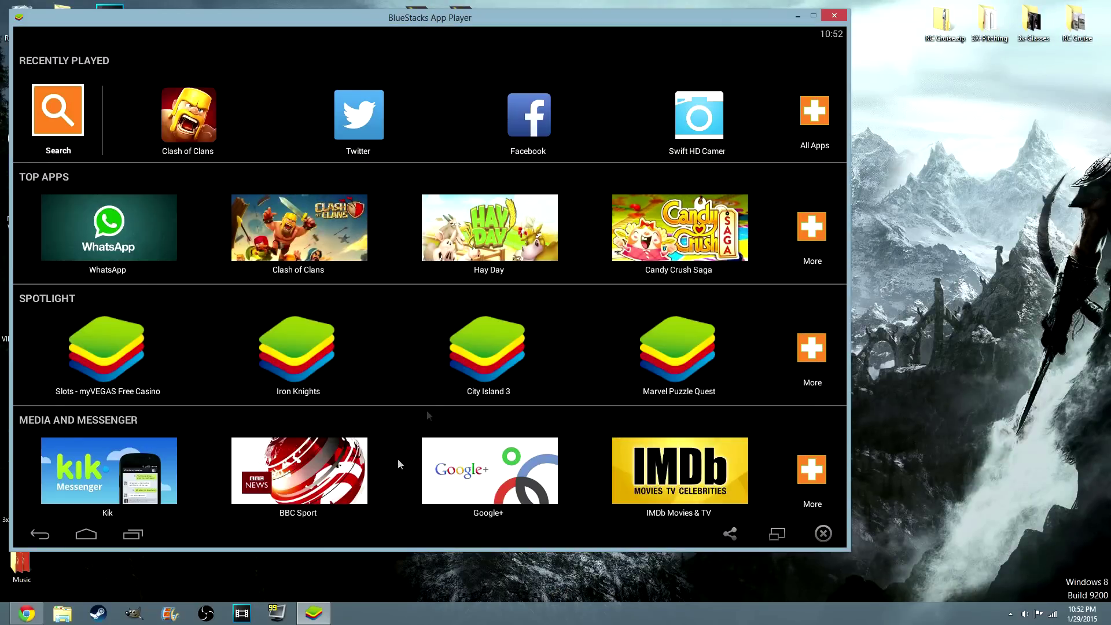
{"action": "left_click_drag", "start_coordinate": [467, 18], "coordinate": [519, 9]}
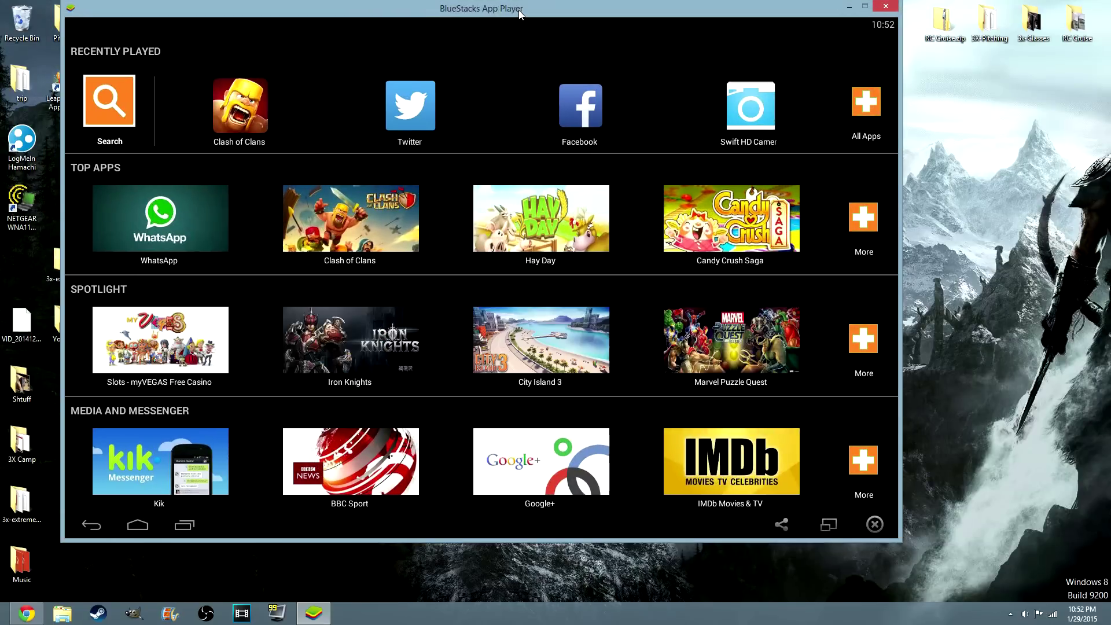
{"action": "left_click", "coordinate": [126, 121]}
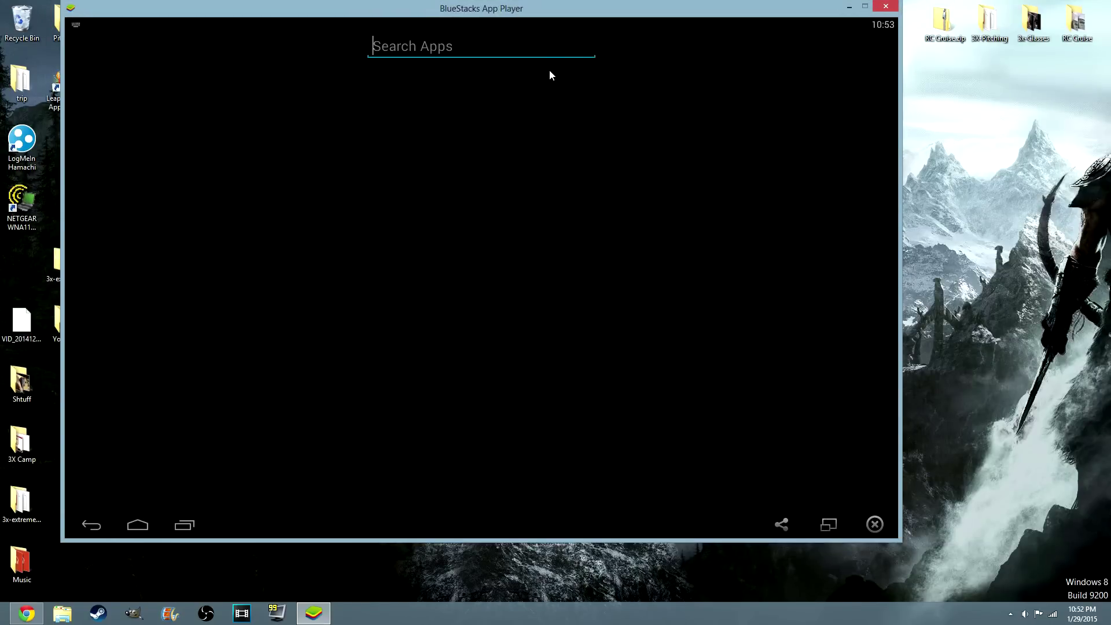
{"action": "type", "text": "clash"}
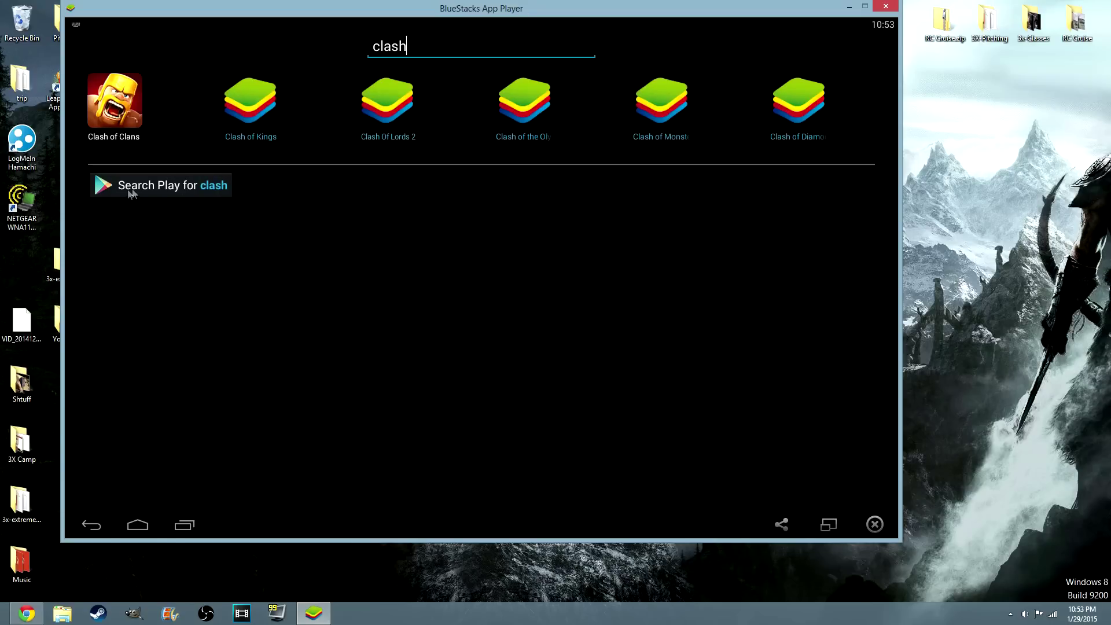
{"action": "left_click", "coordinate": [158, 187]}
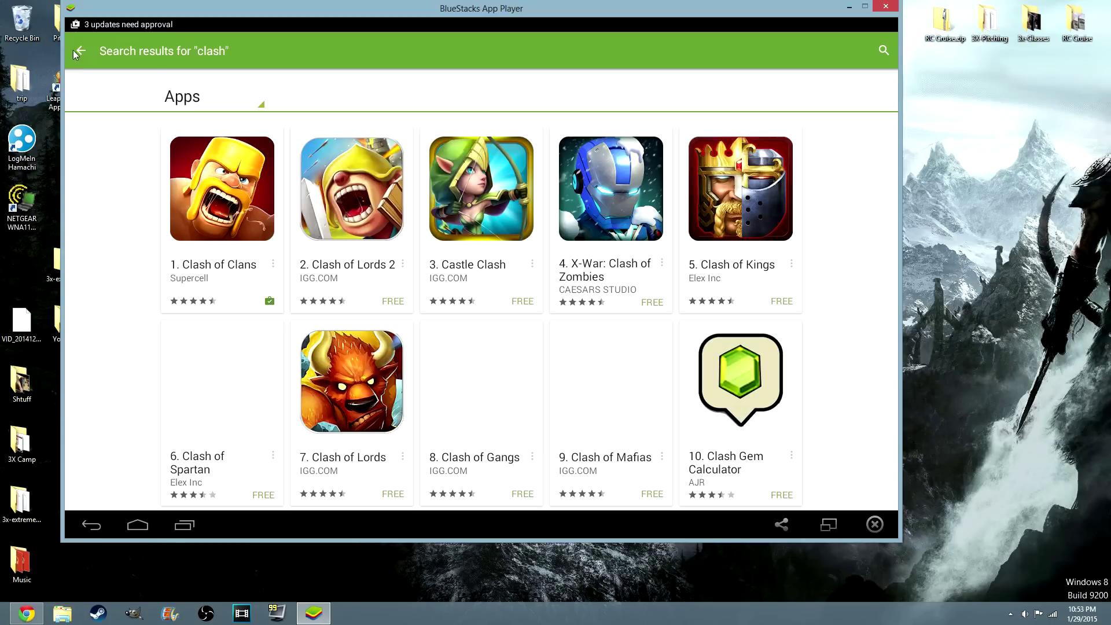
{"action": "left_click", "coordinate": [232, 222]}
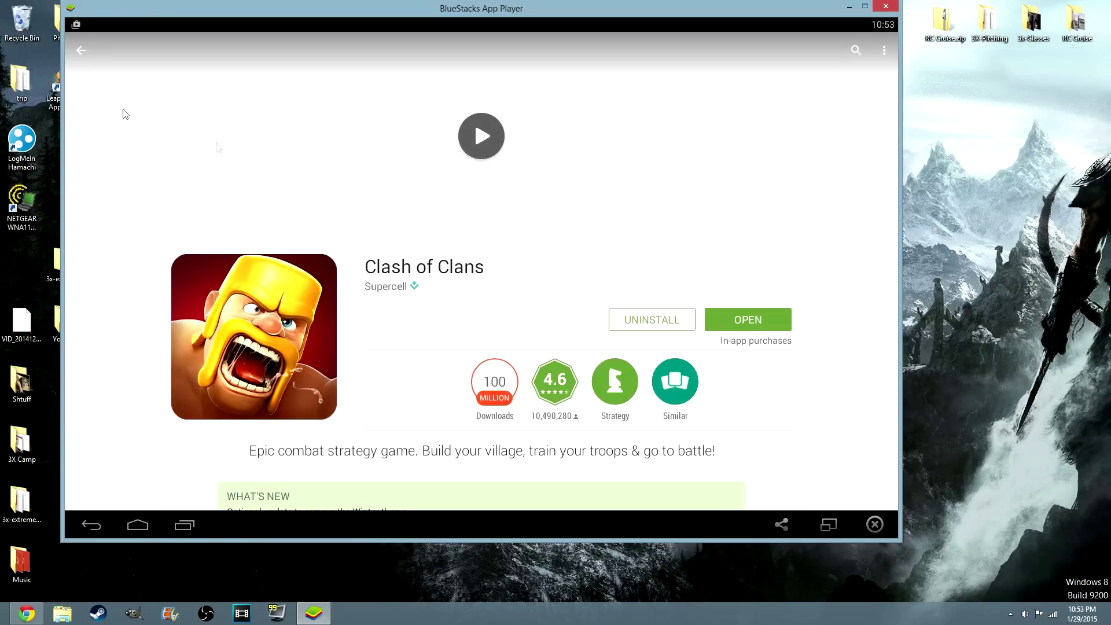
{"action": "left_click", "coordinate": [81, 51]}
{"action": "left_click", "coordinate": [82, 51]}
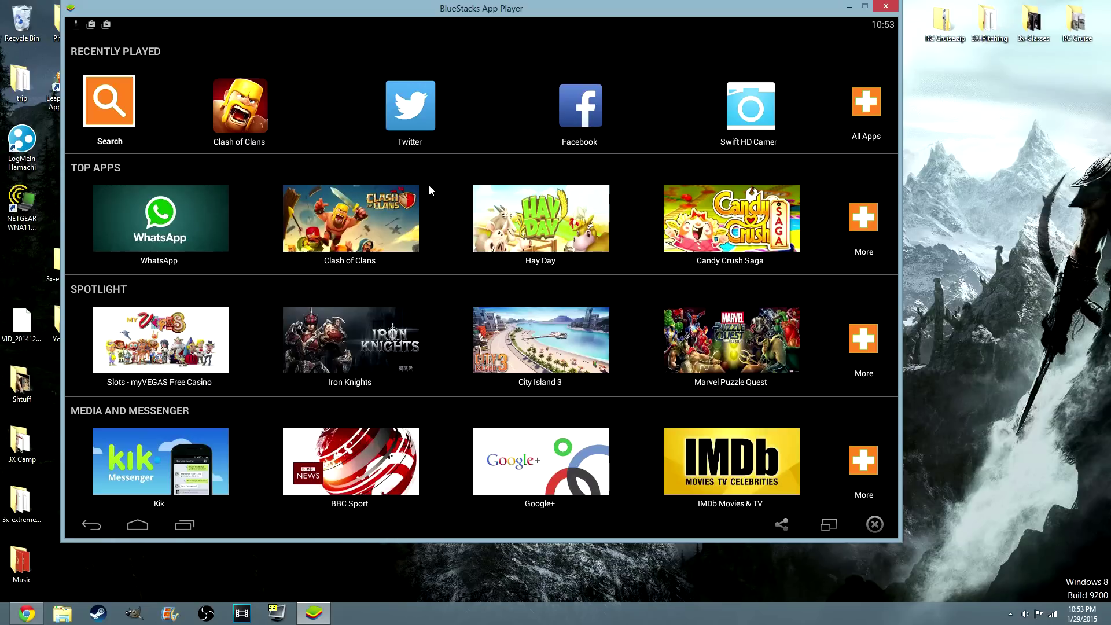
{"action": "left_click_drag", "start_coordinate": [443, 10], "coordinate": [499, 34]}
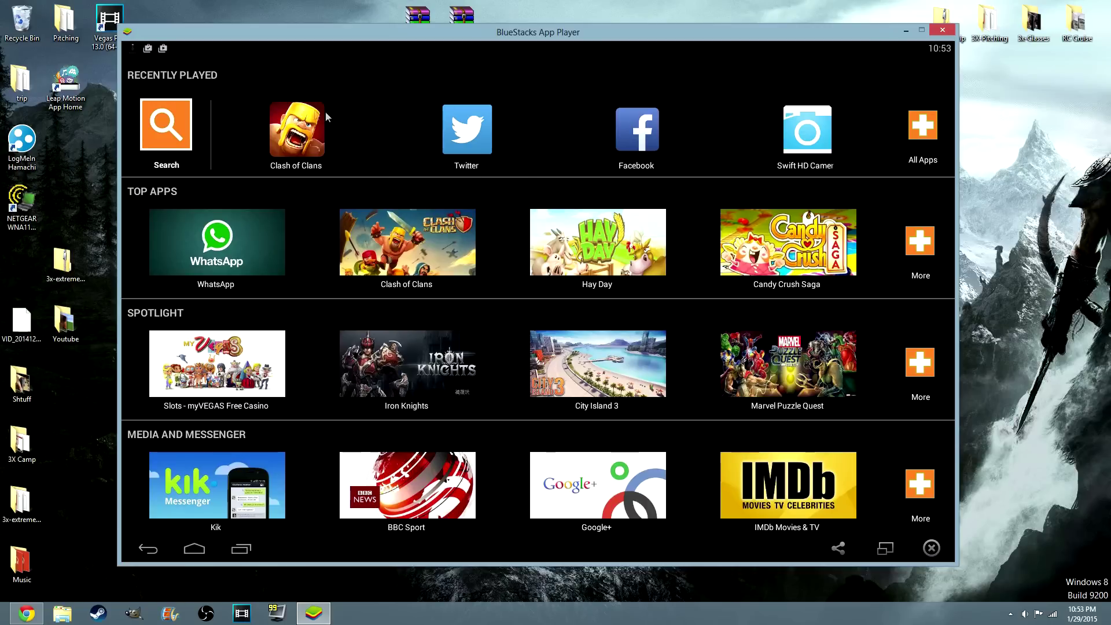
Launch Clash of Clans from Recently Played and dismiss the key-mapping tips
{"action": "left_click", "coordinate": [296, 130]}
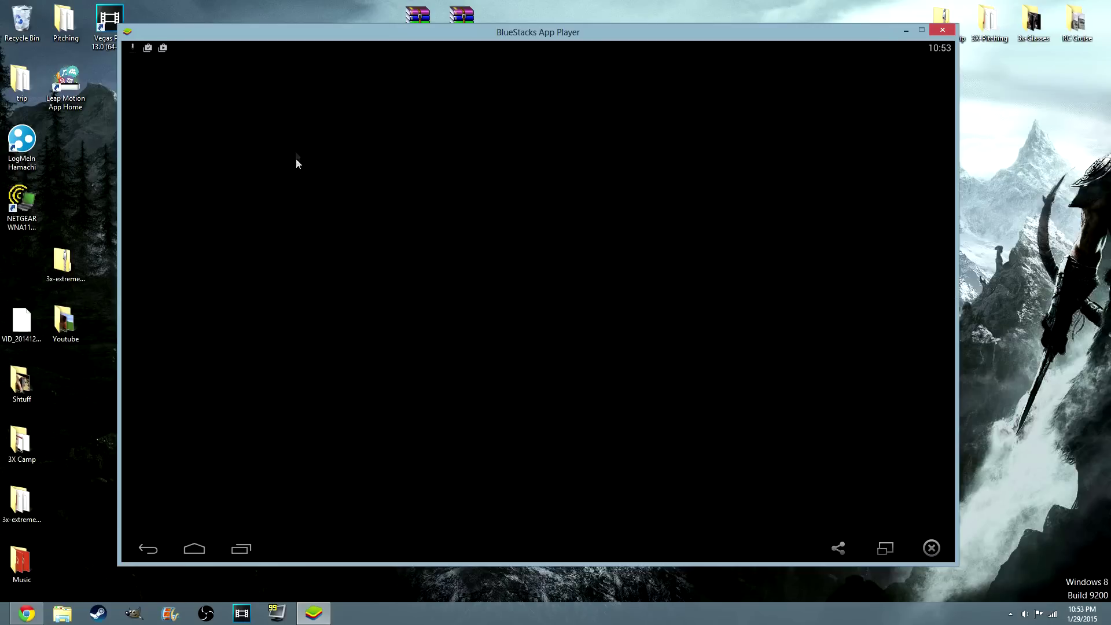
{"action": "left_click", "coordinate": [746, 139]}
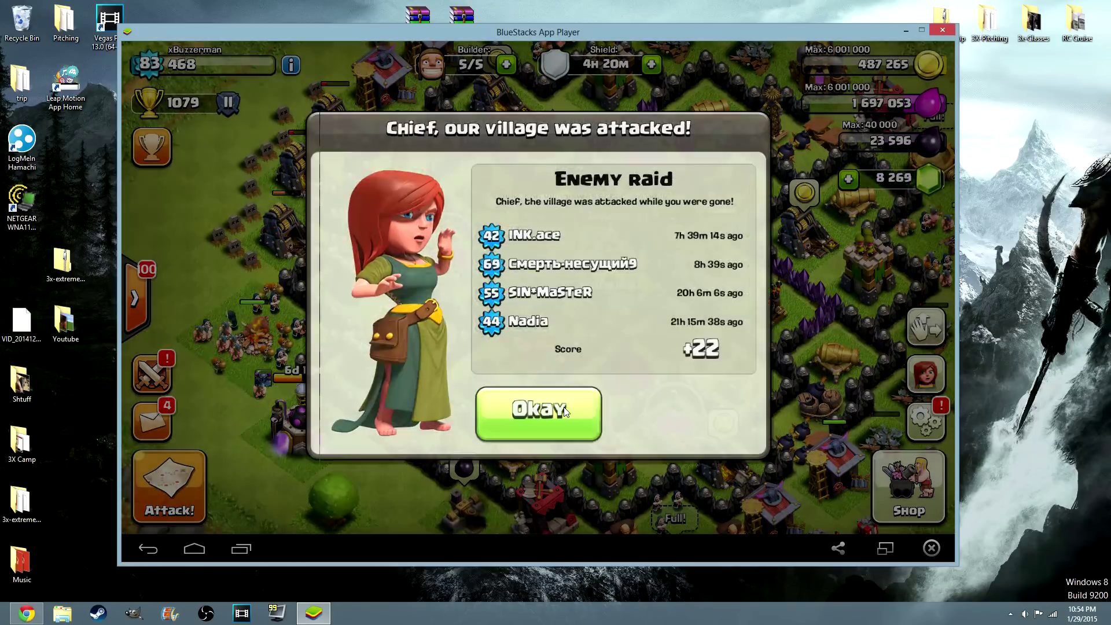
Close the raid report, then zoom out and pan until the whole village is in view
{"action": "left_click", "coordinate": [538, 401]}
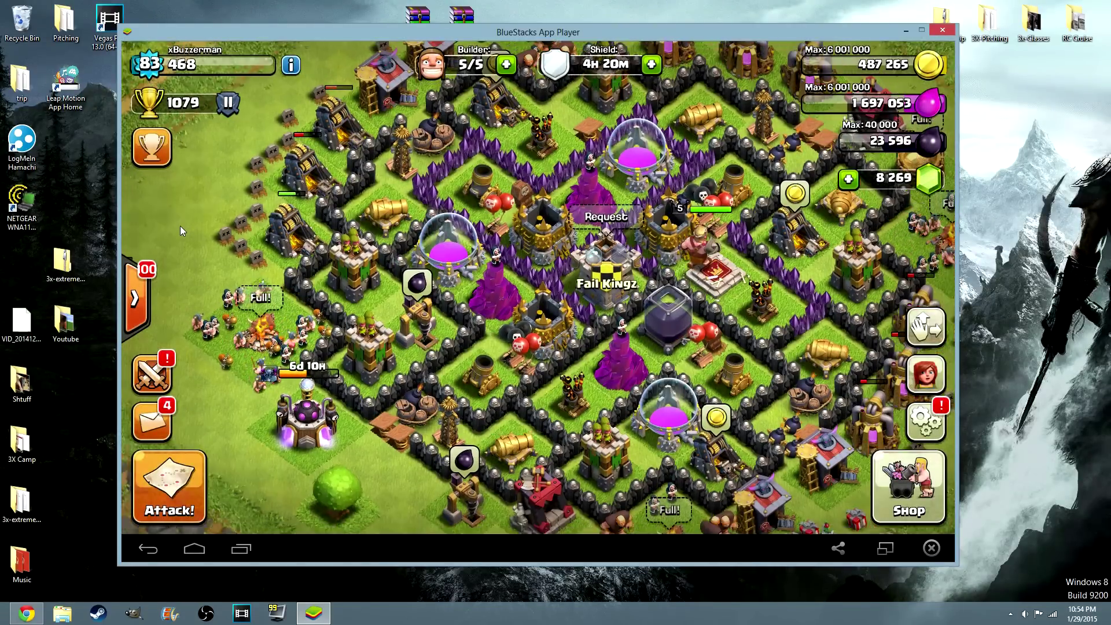
{"action": "scroll", "coordinate": [180, 230], "scroll_direction": "down", "scroll_amount": 6}
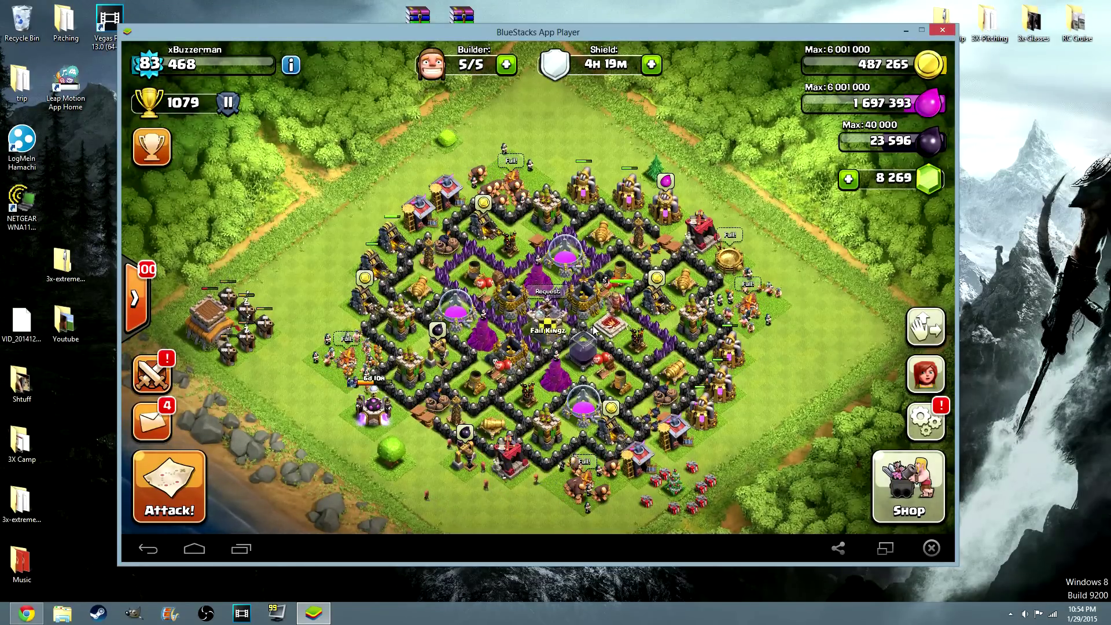
{"action": "left_click_drag", "start_coordinate": [564, 205], "coordinate": [565, 214]}
{"action": "left_click_drag", "start_coordinate": [540, 426], "coordinate": [539, 365]}
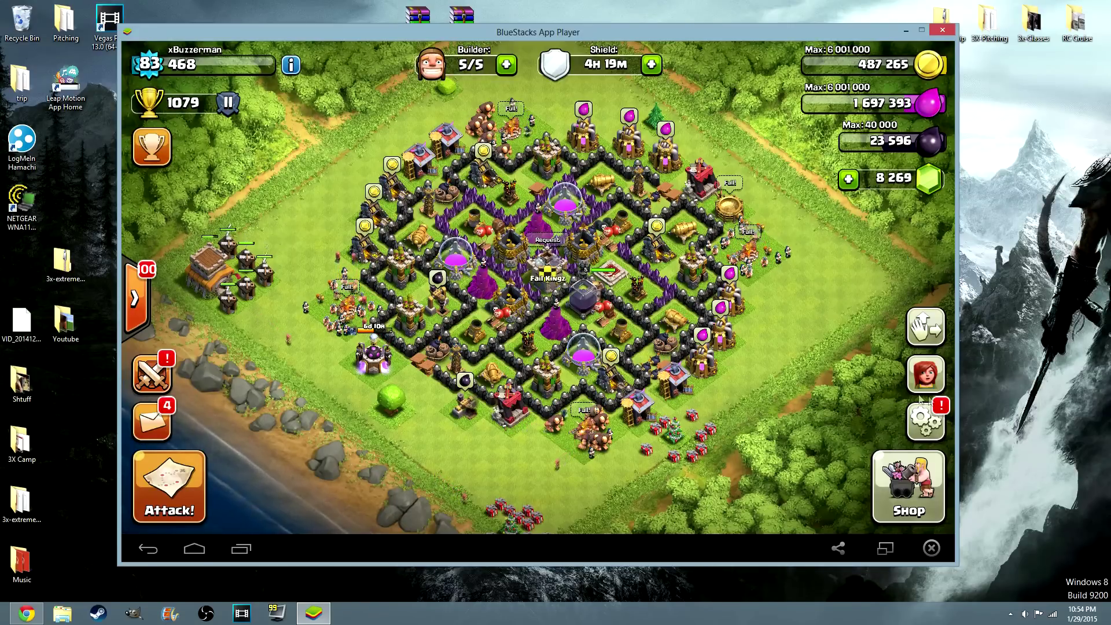
{"action": "left_click", "coordinate": [920, 421]}
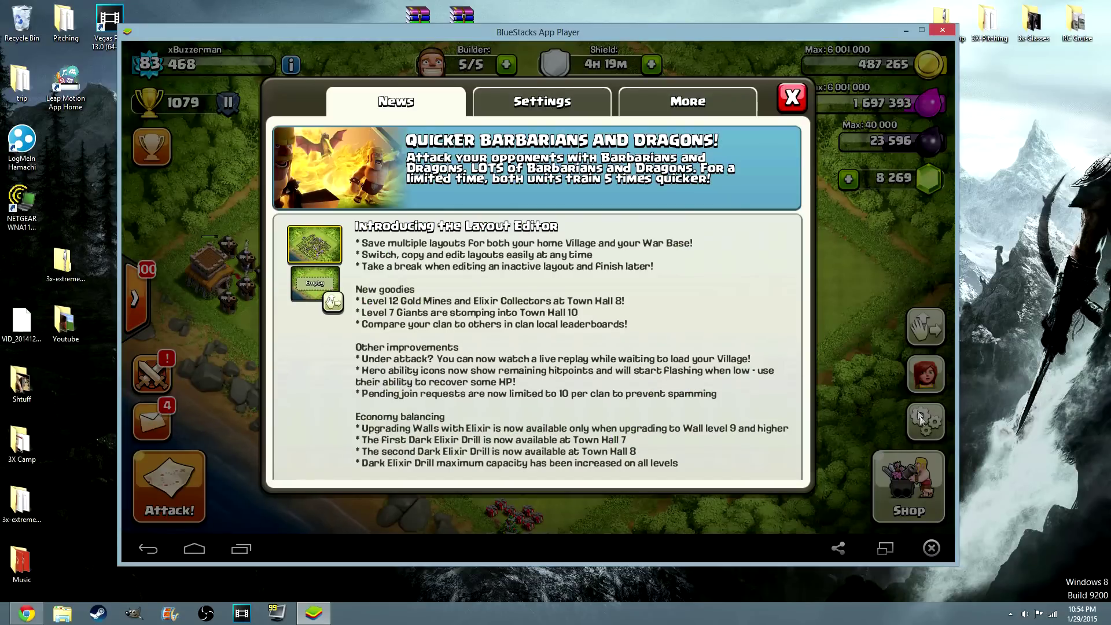
From the game's Settings tab, begin Link a device and mark this as the old device
{"action": "left_click", "coordinate": [541, 104]}
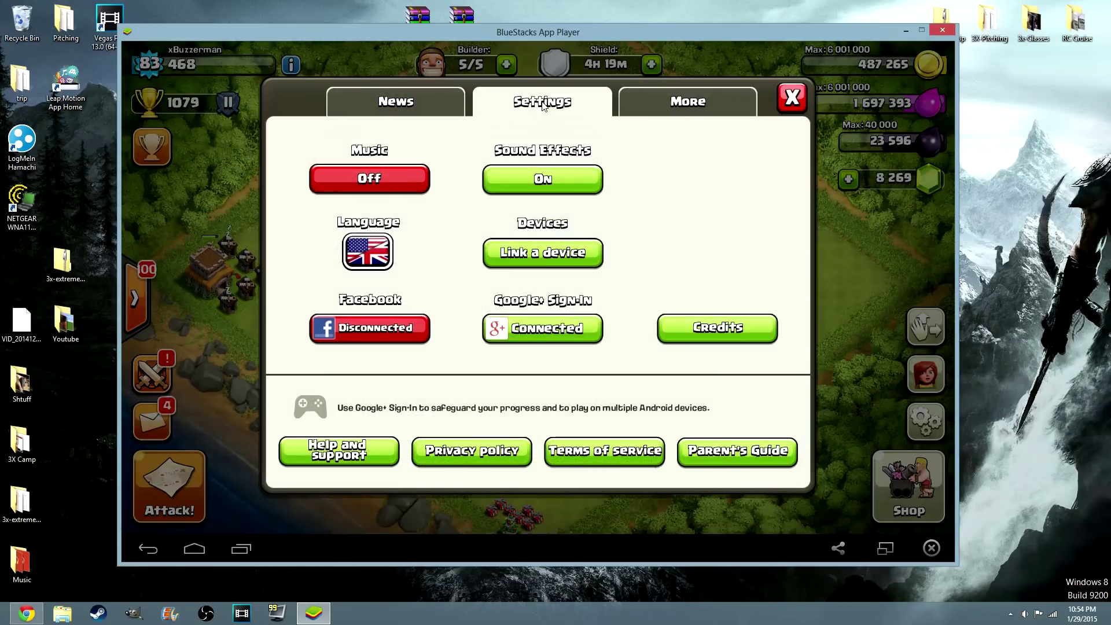
{"action": "left_click", "coordinate": [542, 253]}
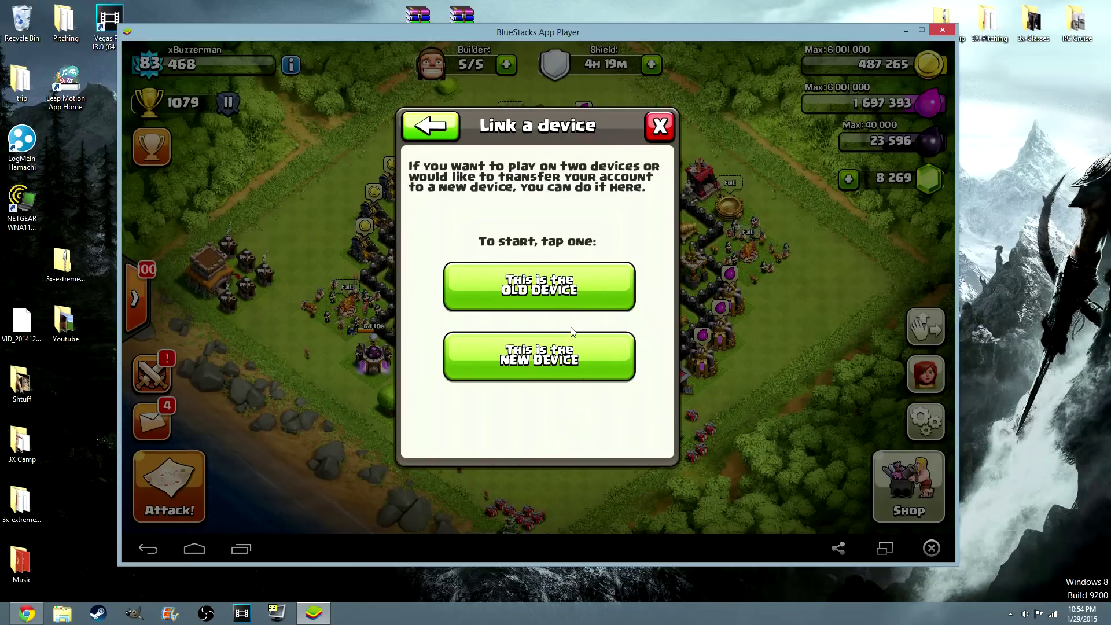
{"action": "left_click", "coordinate": [543, 289]}
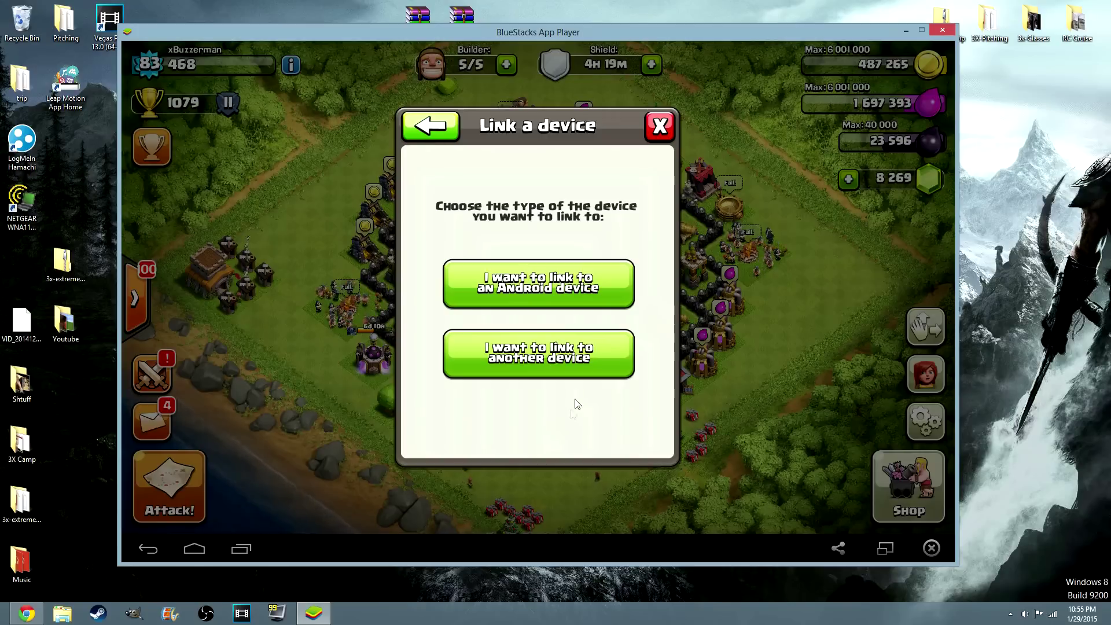
Choose to link to another device, find the village already linked, and close the dialog
{"action": "left_click", "coordinate": [523, 370]}
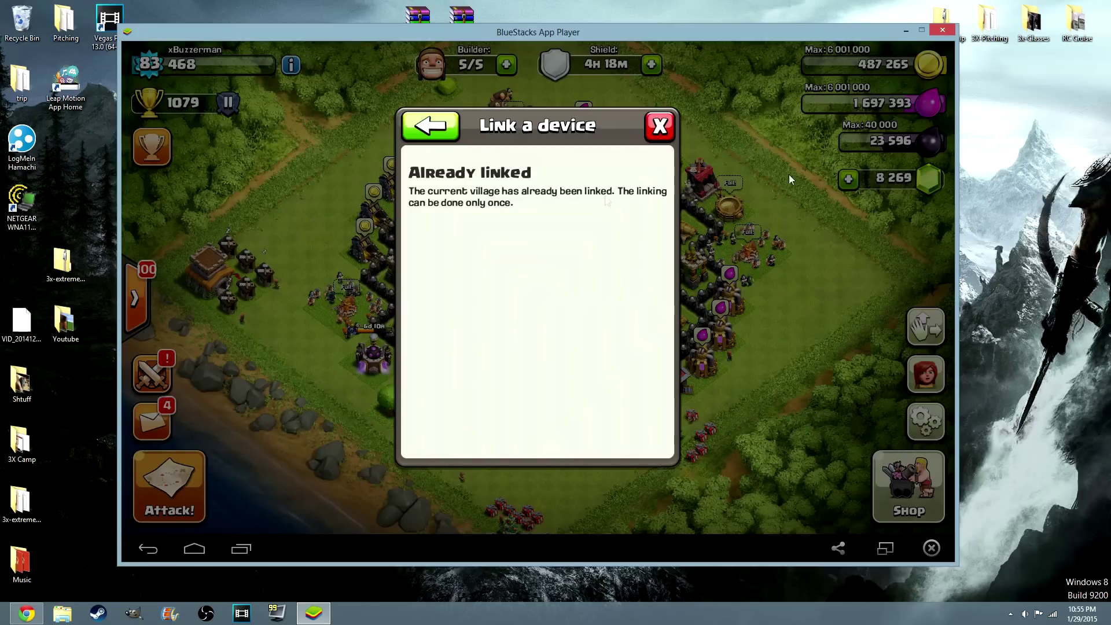
{"action": "left_click", "coordinate": [661, 127]}
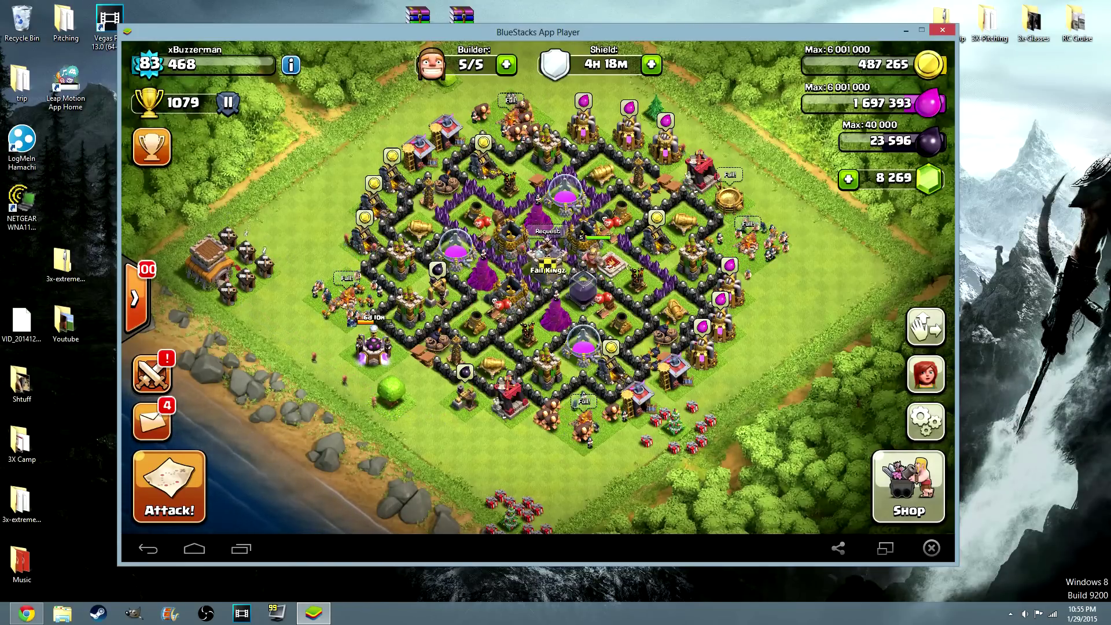
Collect gold from the top and left gold mines and dark elixir from both drills
{"action": "left_click_drag", "start_coordinate": [550, 210], "coordinate": [550, 238]}
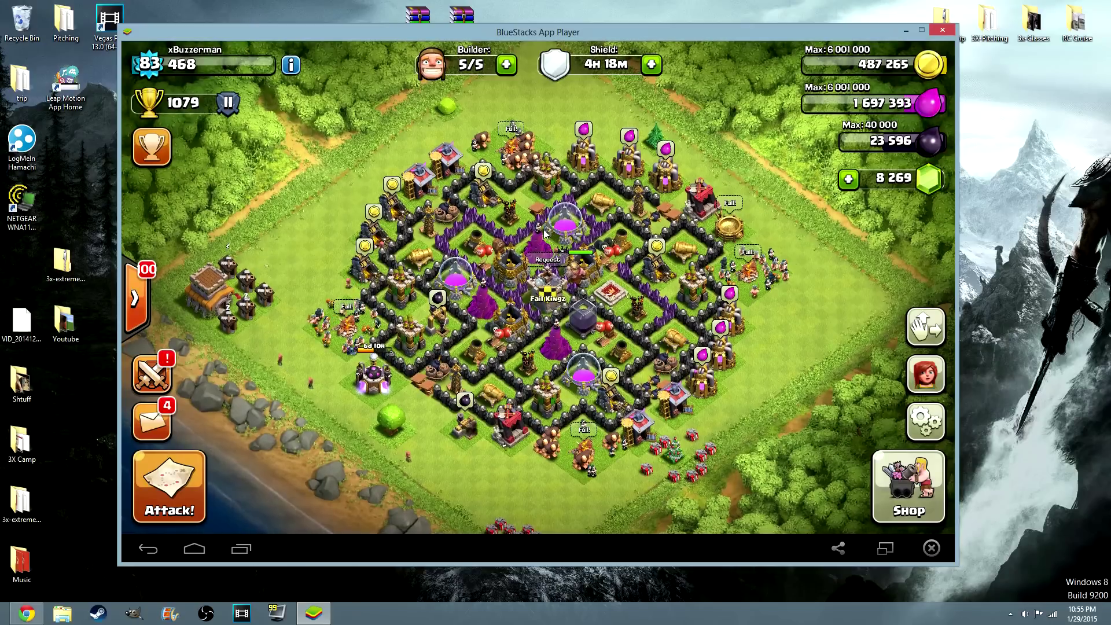
{"action": "left_click", "coordinate": [483, 168]}
{"action": "left_click", "coordinate": [392, 184]}
{"action": "left_click", "coordinate": [374, 212]}
{"action": "left_click", "coordinate": [364, 246]}
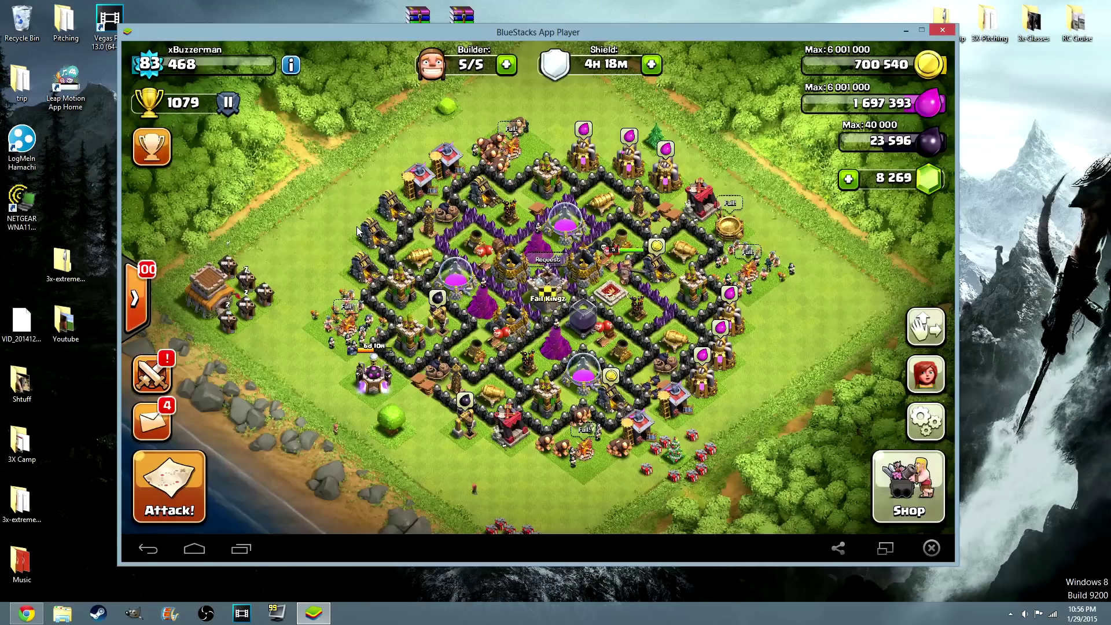
{"action": "left_click", "coordinate": [438, 297]}
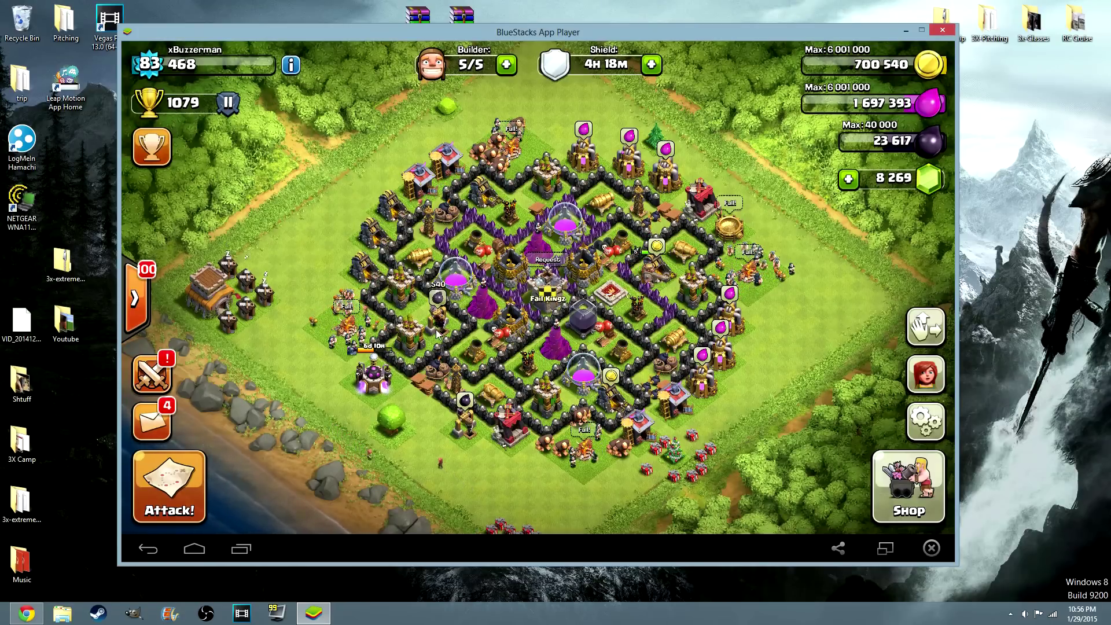
{"action": "left_click", "coordinate": [466, 401]}
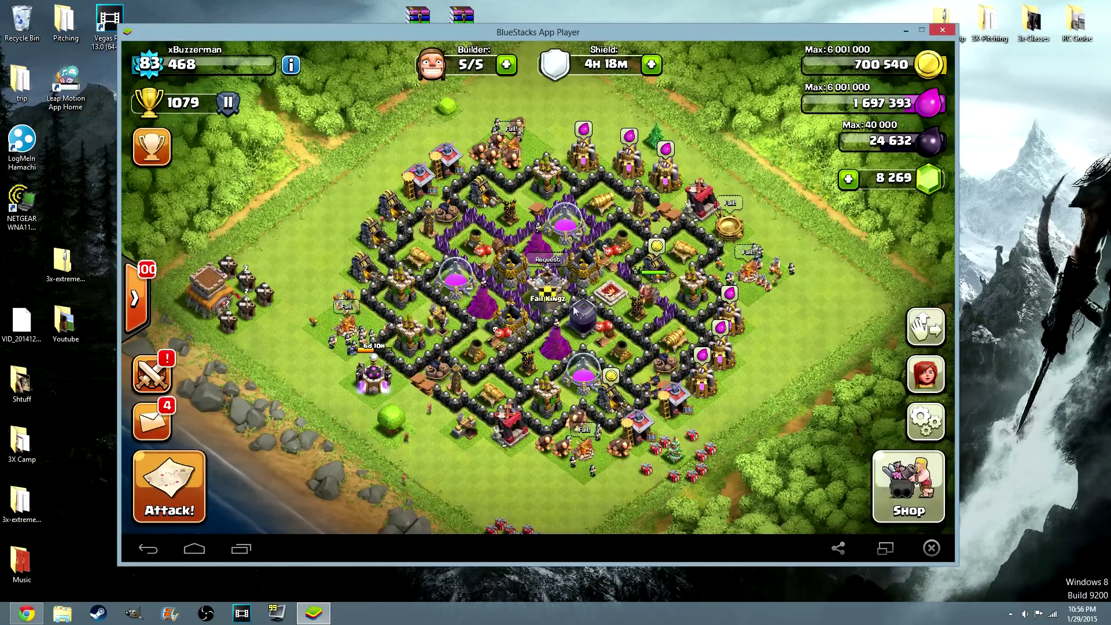
Collect the remaining elixir collectors and gold mines, reaching 865 849 gold and 1 933 668 elixir
{"action": "left_click_drag", "start_coordinate": [557, 301], "coordinate": [556, 266]}
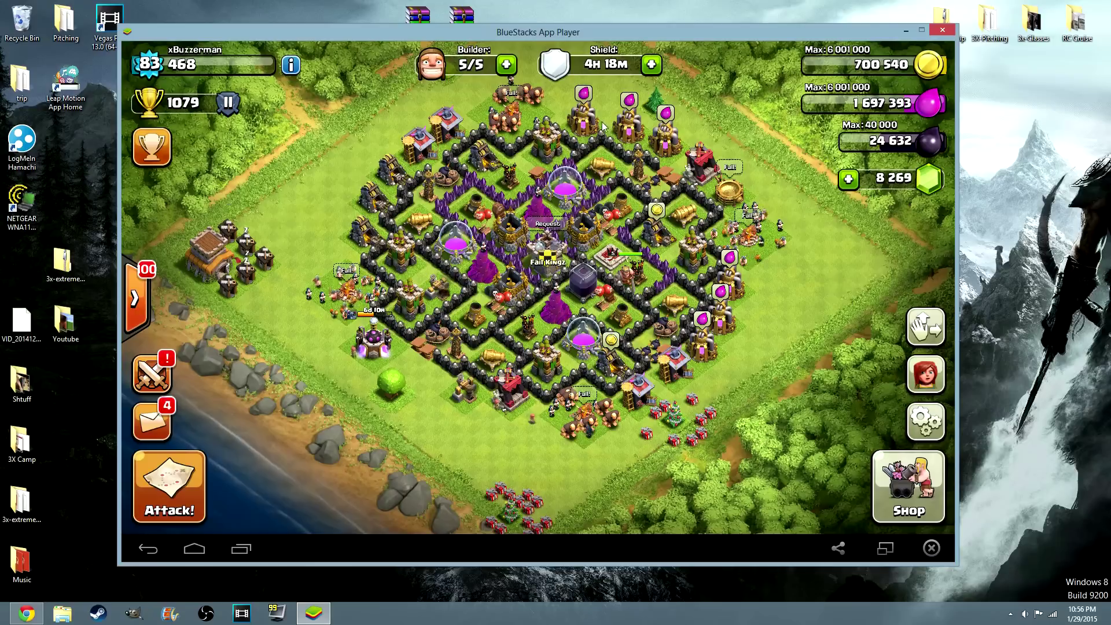
{"action": "left_click", "coordinate": [567, 124]}
{"action": "left_click", "coordinate": [584, 104]}
{"action": "left_click", "coordinate": [629, 110]}
{"action": "left_click", "coordinate": [666, 119]}
{"action": "left_click", "coordinate": [657, 211]}
{"action": "left_click", "coordinate": [611, 340]}
{"action": "left_click", "coordinate": [699, 348]}
{"action": "left_click", "coordinate": [721, 310]}
{"action": "left_click", "coordinate": [732, 279]}
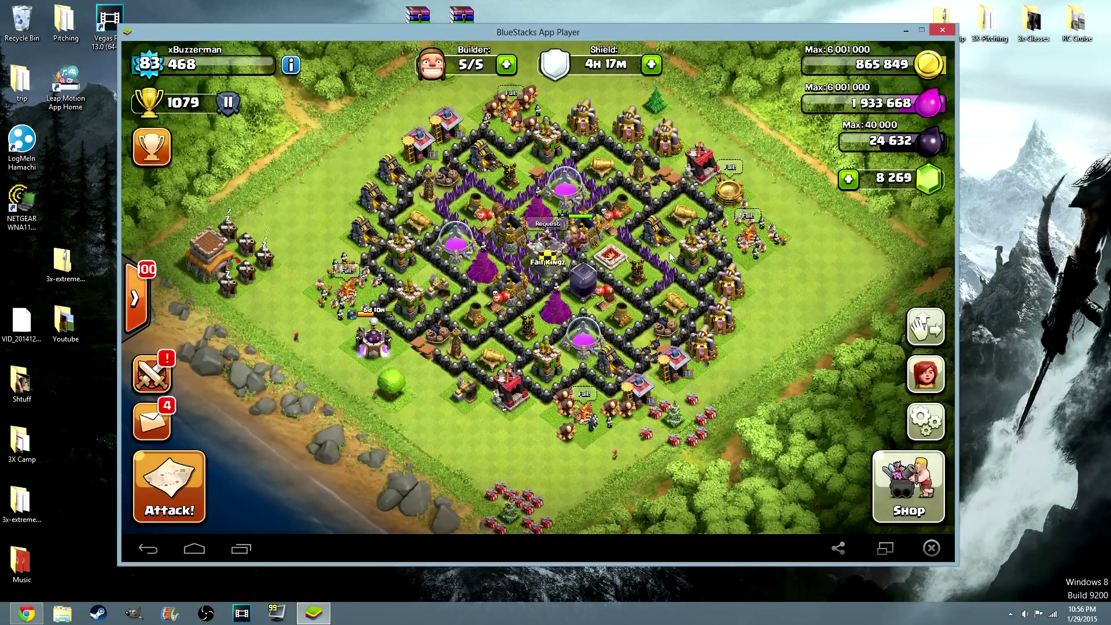
{"action": "left_click_drag", "start_coordinate": [592, 291], "coordinate": [593, 301]}
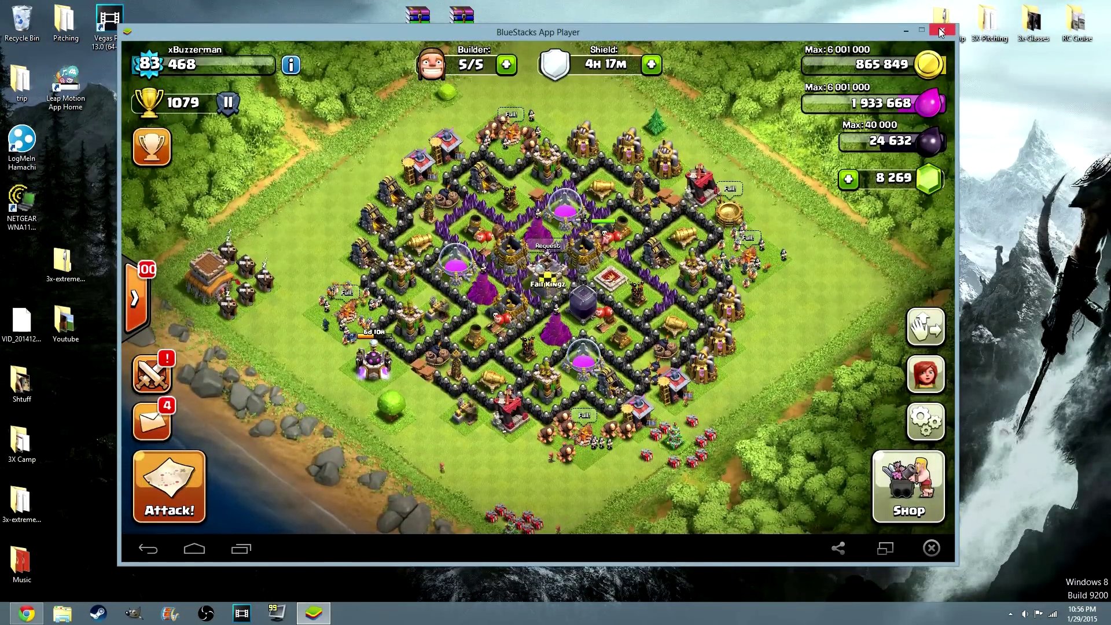
Close BlueStacks and arrange the Fraps and OBS icons side by side at the desktop top
{"action": "left_click", "coordinate": [941, 30]}
{"action": "left_click_drag", "start_coordinate": [595, 258], "coordinate": [545, 98]}
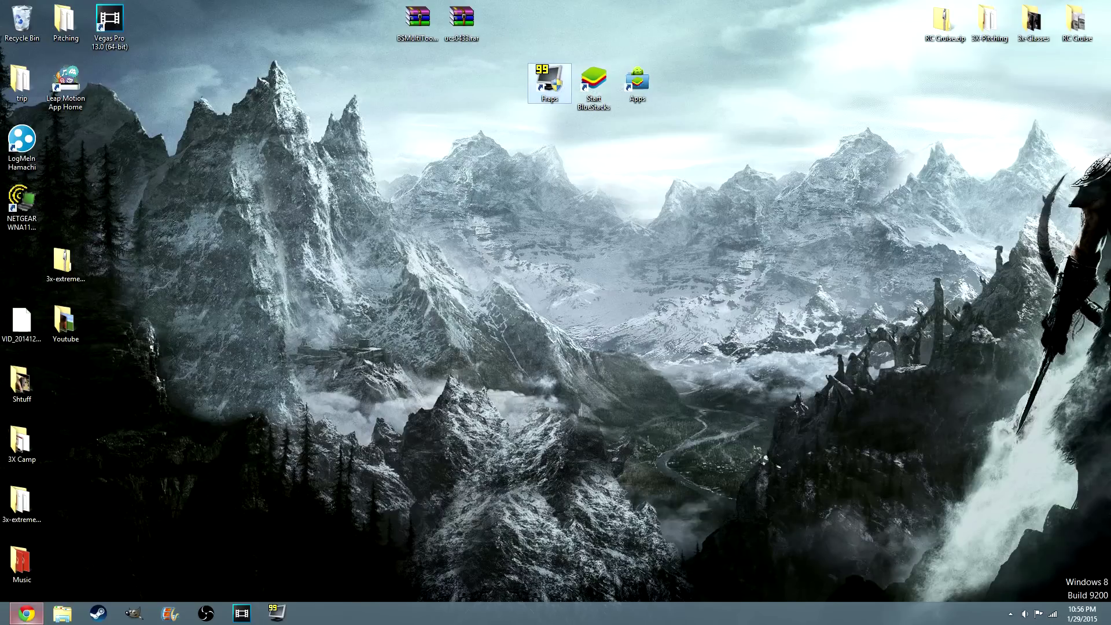
{"action": "left_click", "coordinate": [26, 614]}
{"action": "left_click", "coordinate": [174, 7]}
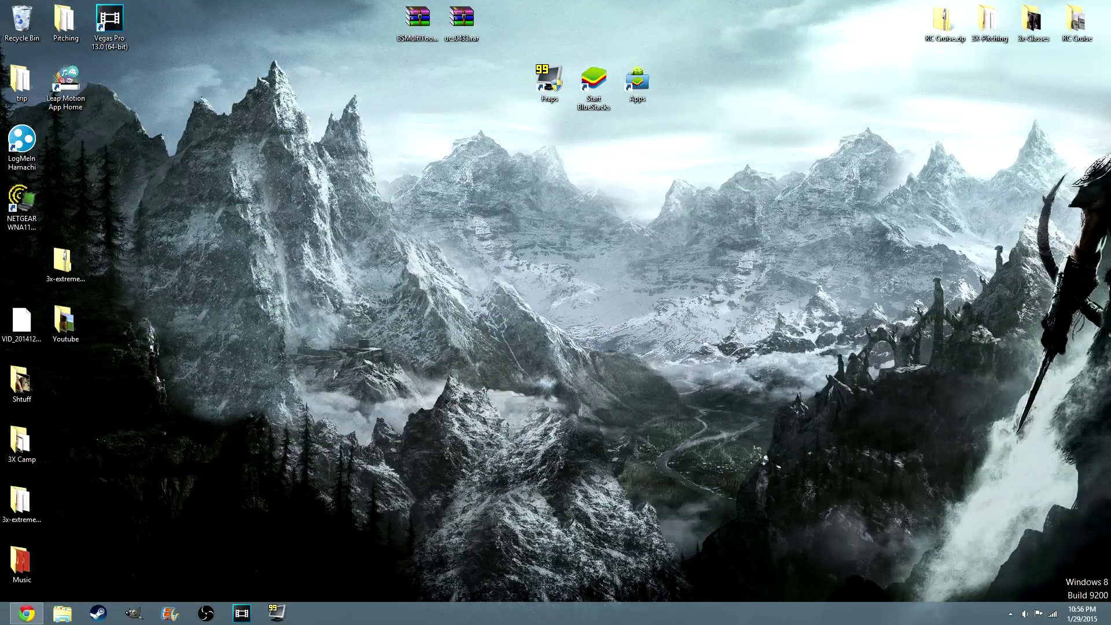
{"action": "left_click_drag", "start_coordinate": [778, 447], "coordinate": [501, 112]}
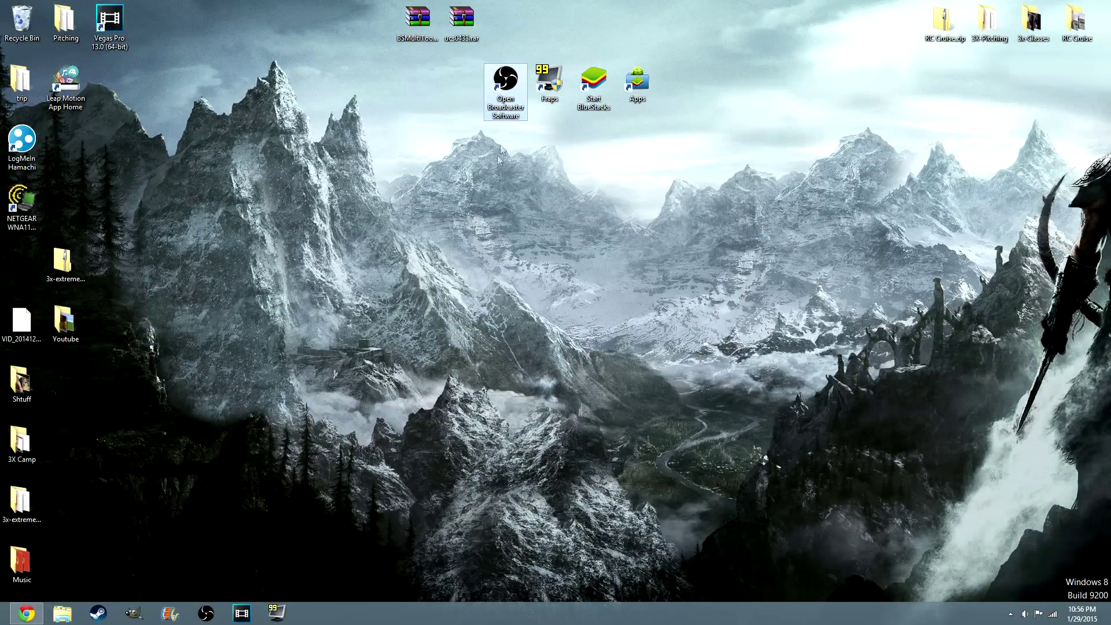
{"action": "left_click_drag", "start_coordinate": [482, 198], "coordinate": [485, 201]}
{"action": "left_click_drag", "start_coordinate": [548, 87], "coordinate": [493, 109]}
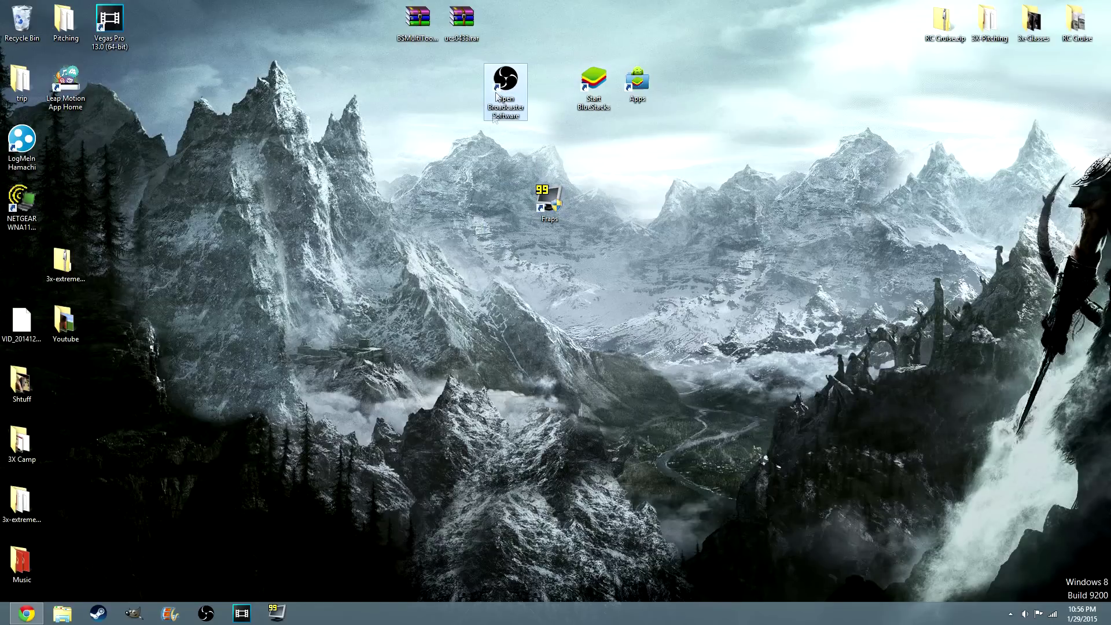
Launch Open Broadcaster Software from its desktop icon and reposition its window
{"action": "right_click", "coordinate": [496, 91]}
{"action": "left_click", "coordinate": [527, 98]}
{"action": "left_click_drag", "start_coordinate": [575, 123], "coordinate": [535, 65]}
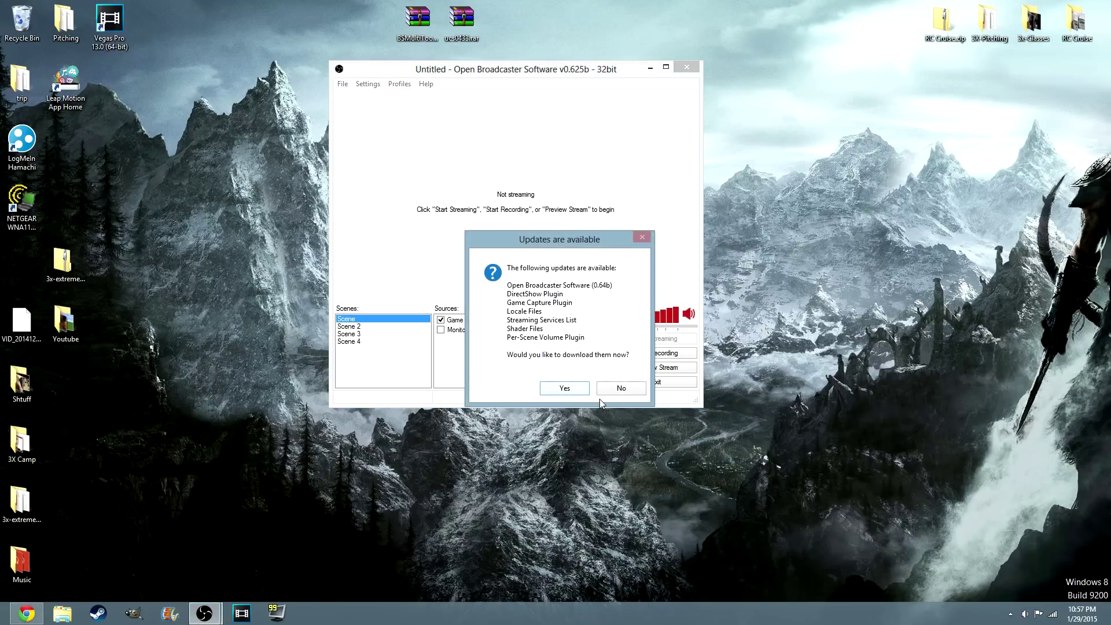
Decline the OBS updates, check the Scenes list context menu, then open Settings
{"action": "left_click", "coordinate": [620, 389]}
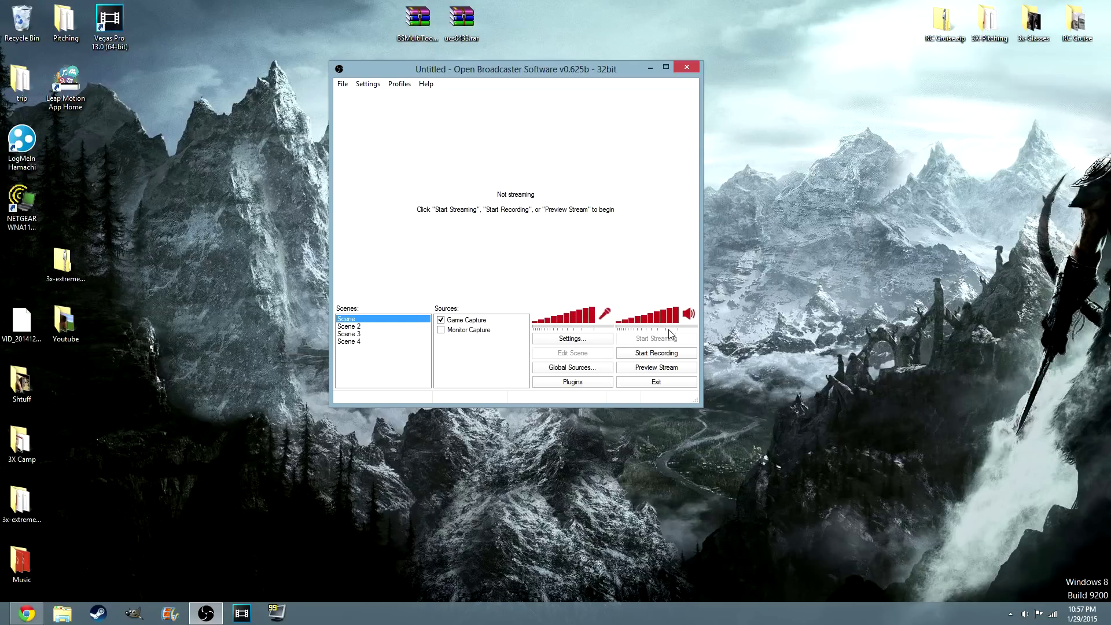
{"action": "left_click", "coordinate": [586, 341]}
{"action": "right_click", "coordinate": [377, 366]}
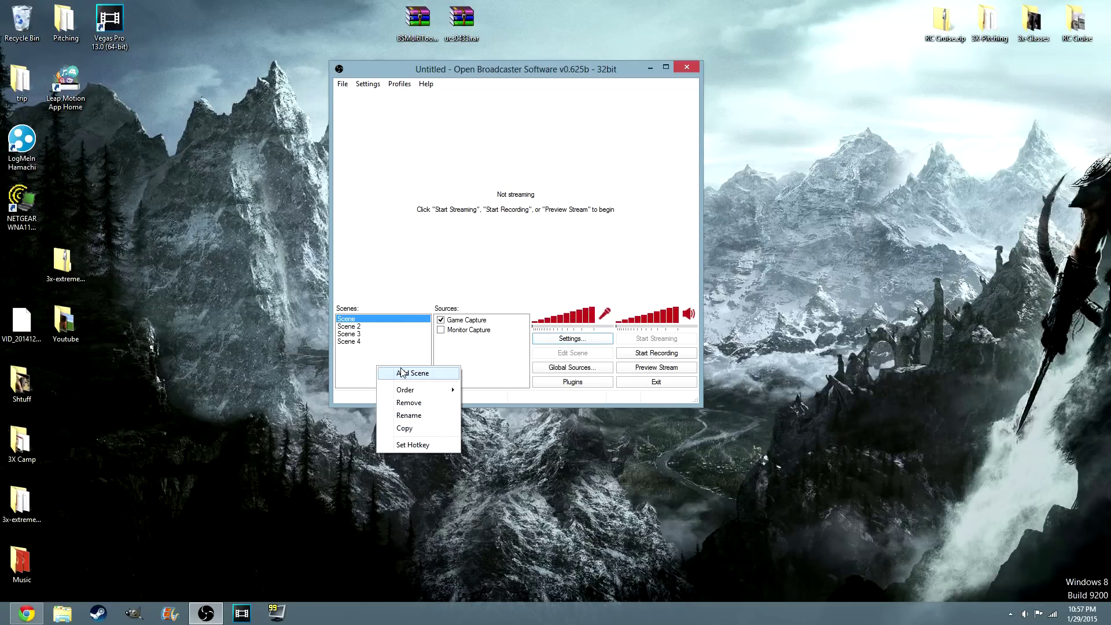
{"action": "left_click", "coordinate": [343, 372]}
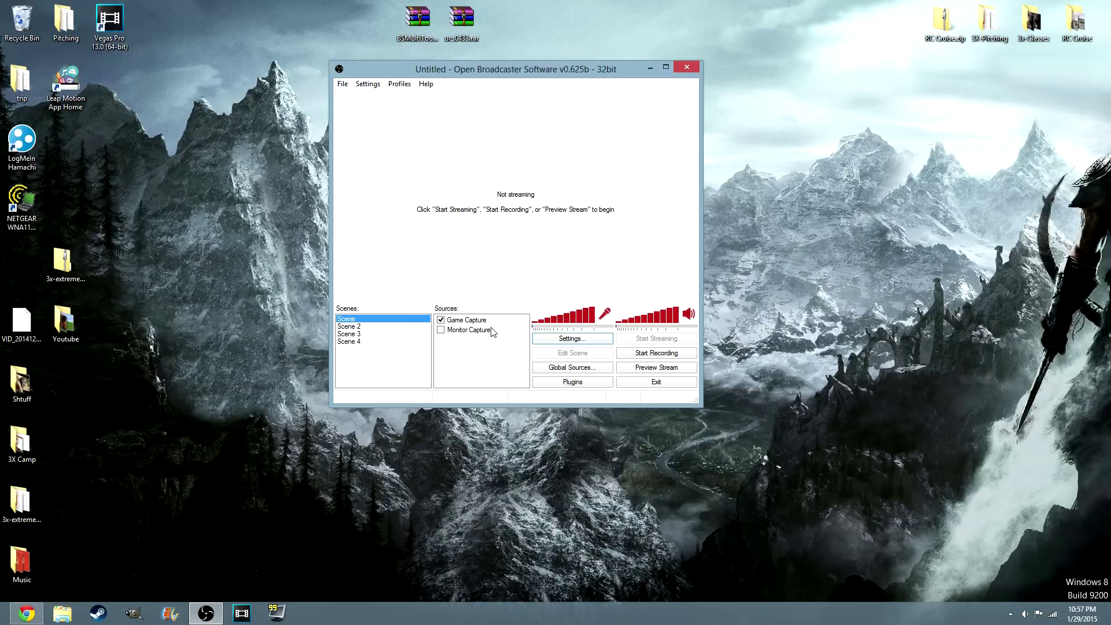
{"action": "left_click", "coordinate": [556, 339]}
Set the Broadcast Settings Mode to File Output Only
{"action": "left_click", "coordinate": [350, 141]}
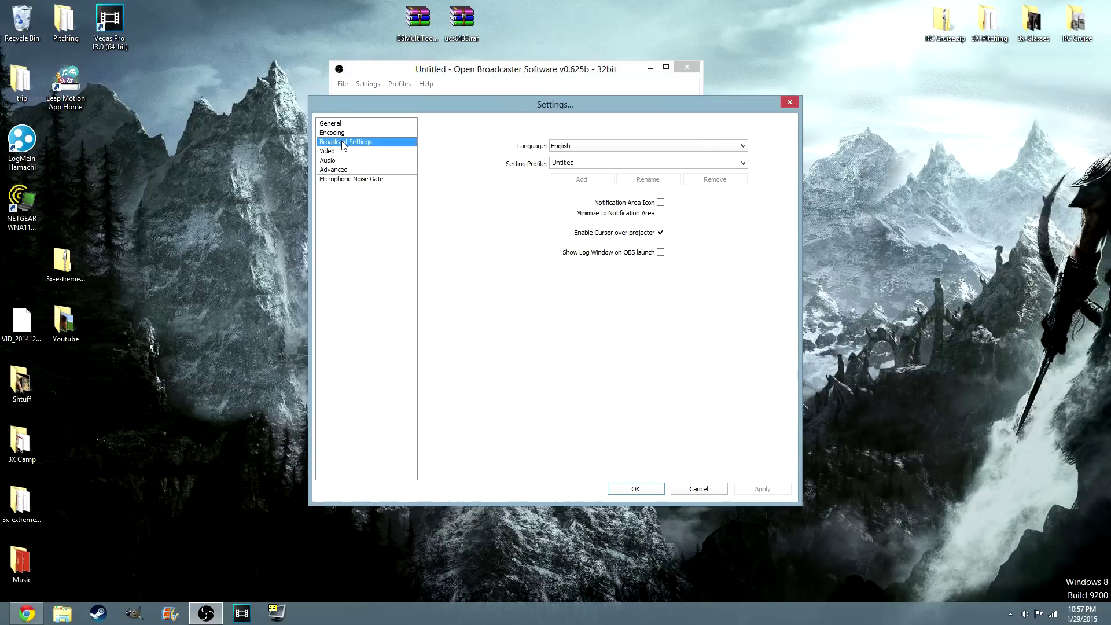
{"action": "left_click", "coordinate": [606, 135]}
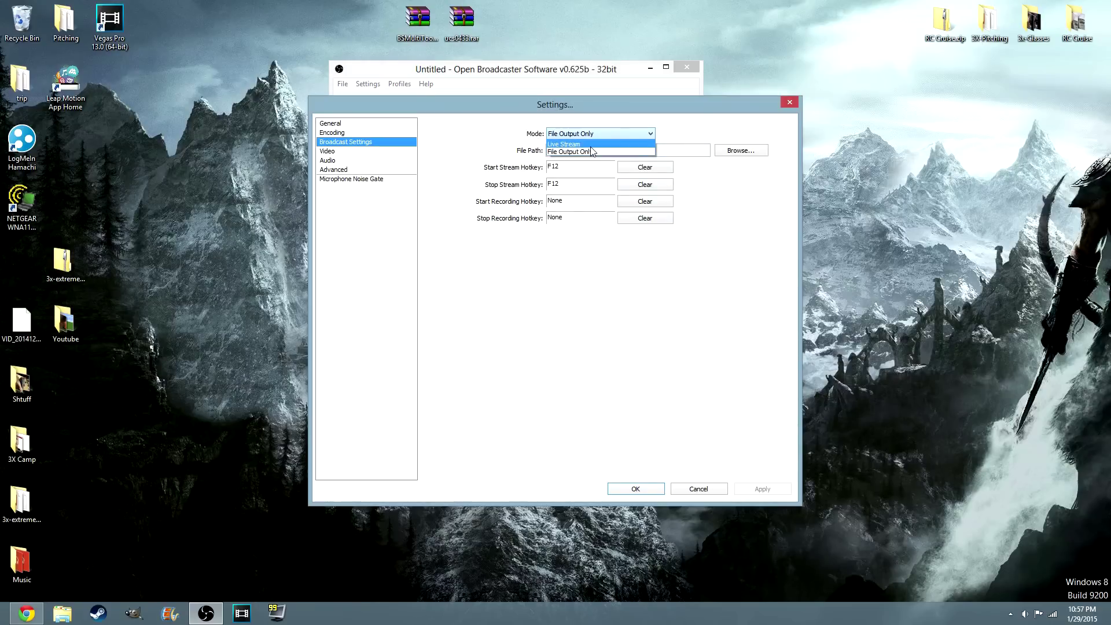
{"action": "left_click", "coordinate": [602, 144]}
{"action": "left_click", "coordinate": [622, 134]}
{"action": "left_click", "coordinate": [623, 153]}
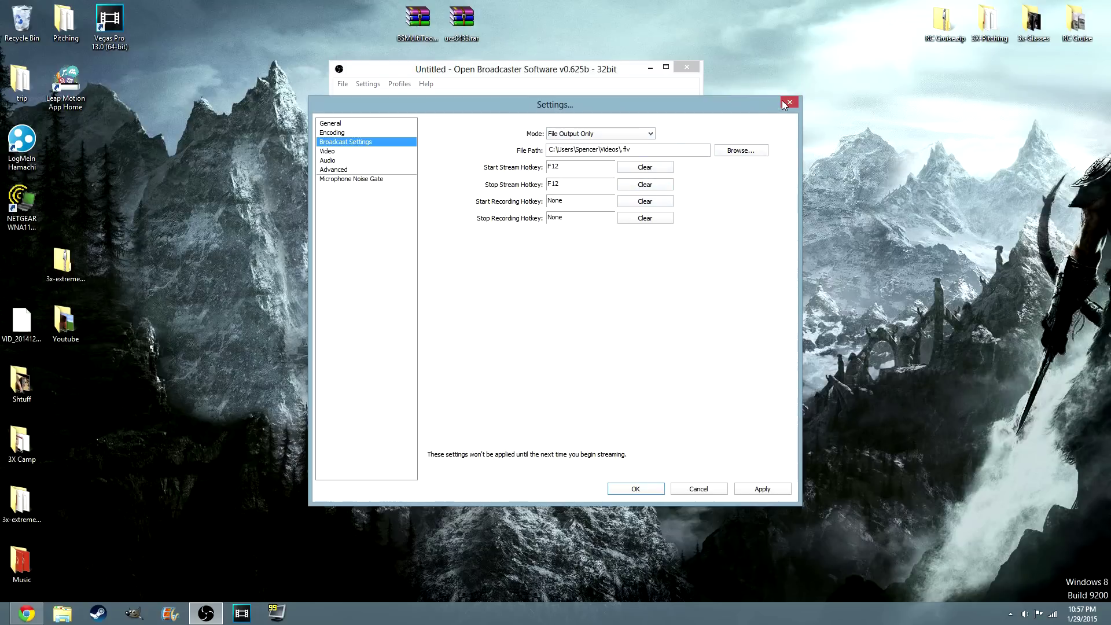
Cancel the apply-settings prompt and close the Settings window
{"action": "left_click", "coordinate": [344, 125]}
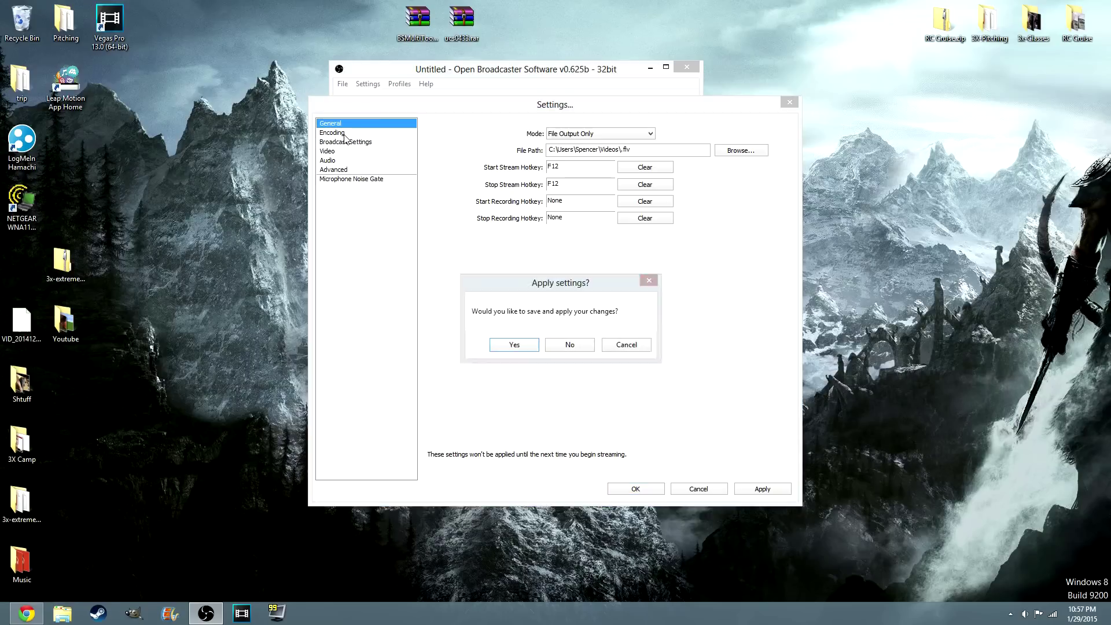
{"action": "left_click", "coordinate": [647, 343]}
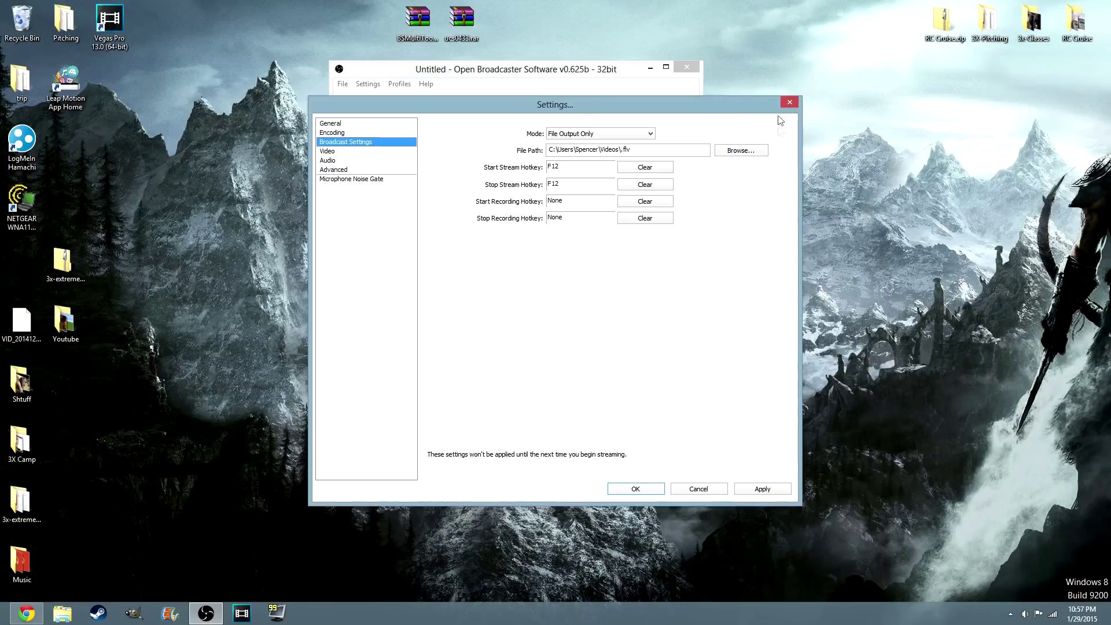
{"action": "left_click", "coordinate": [790, 102]}
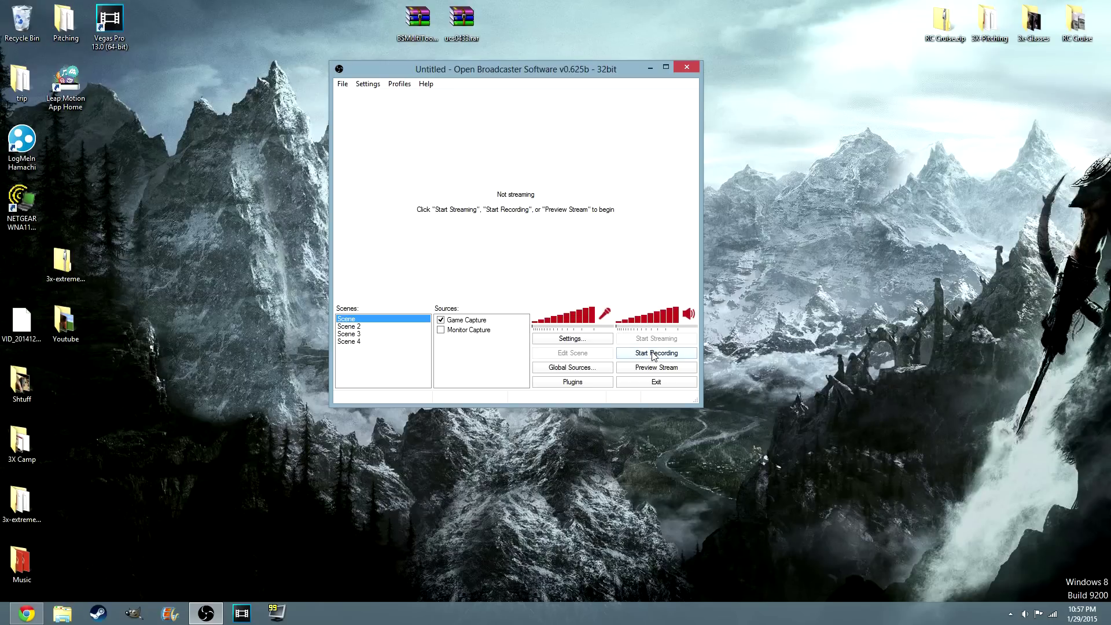
Close Open Broadcaster Software to return to the Windows desktop
{"action": "left_click", "coordinate": [694, 73]}
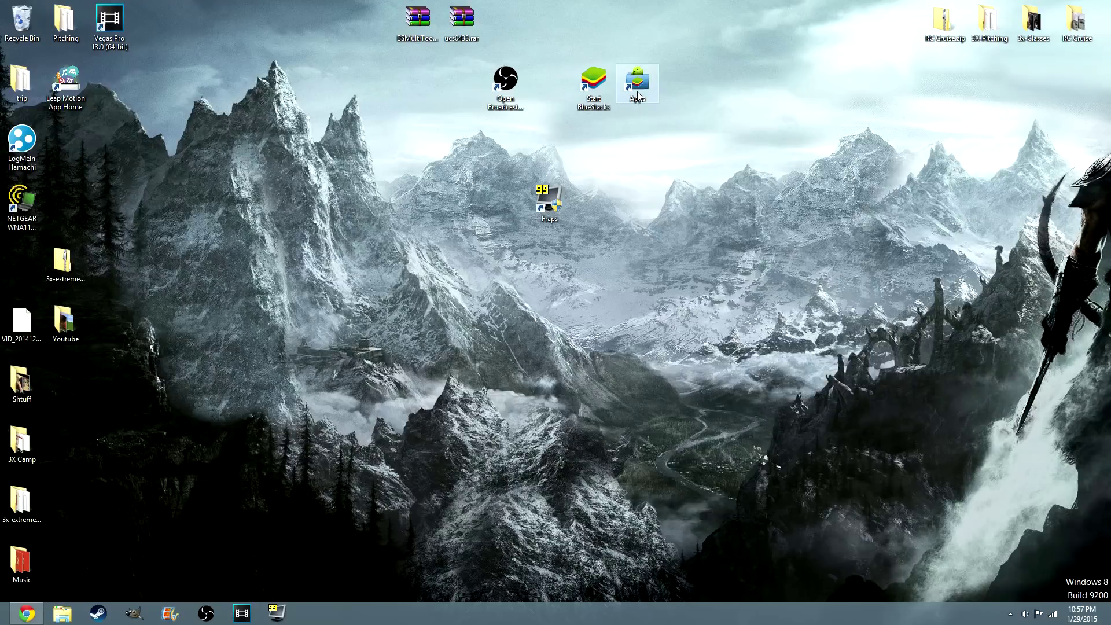